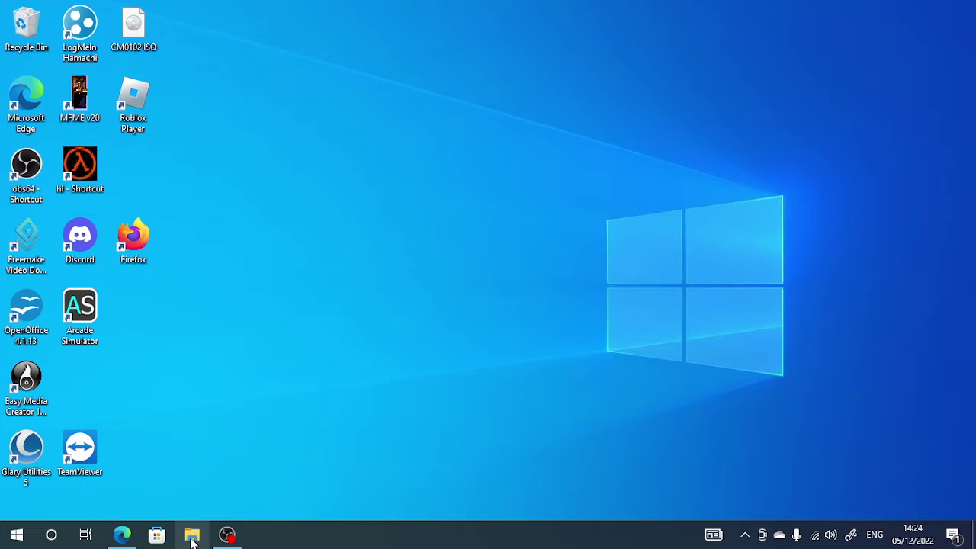
Navigate to Documents > ChampMan > Offsets and glance at the Offsets List file.
left_click(191, 536)
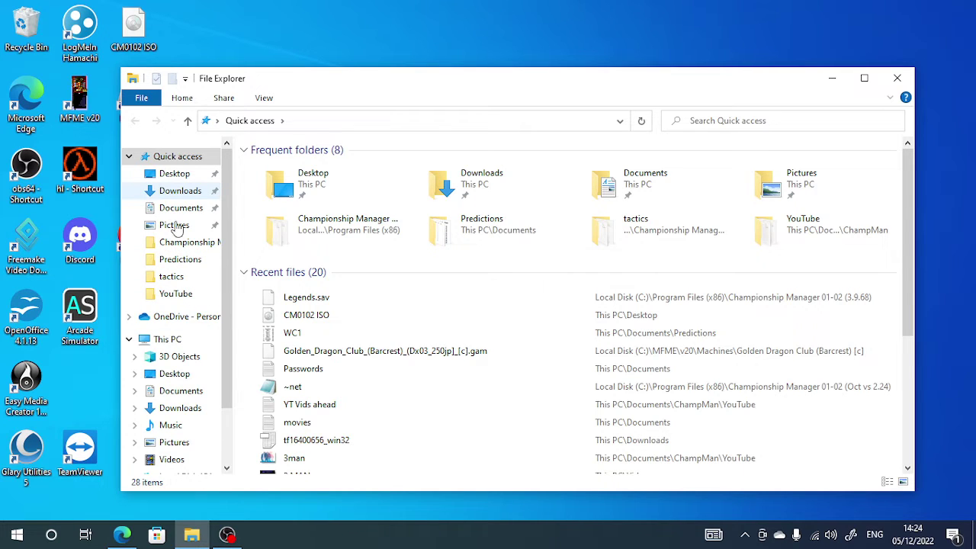
left_click(185, 294)
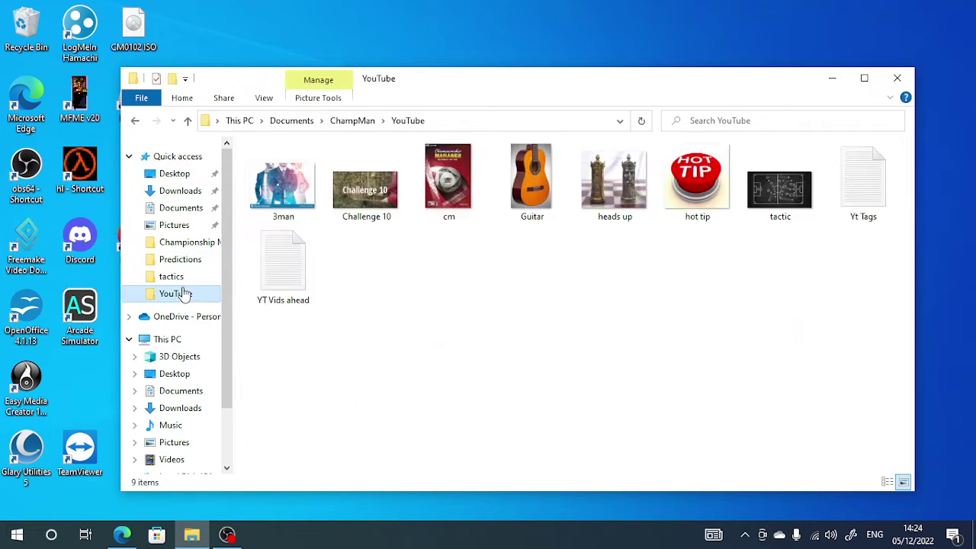
left_click(189, 122)
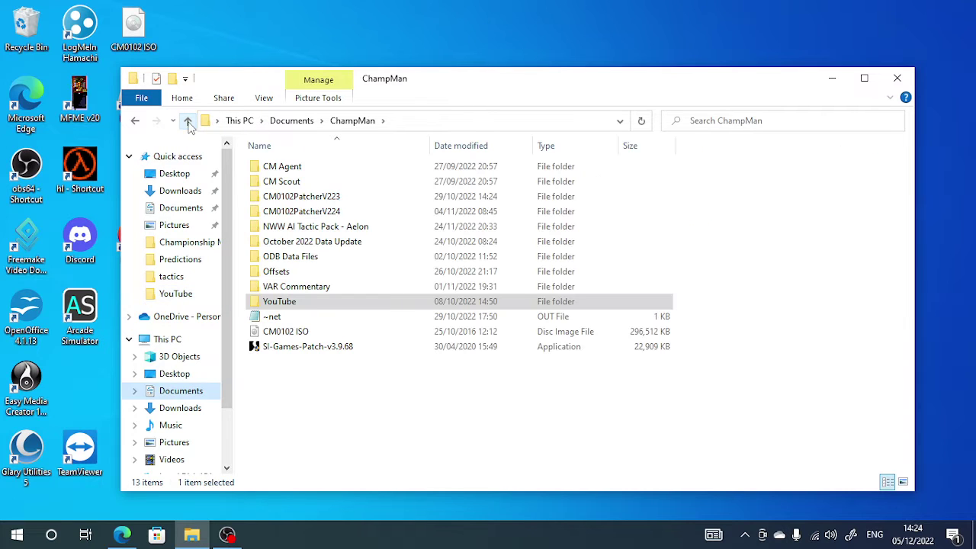
double_click(282, 273)
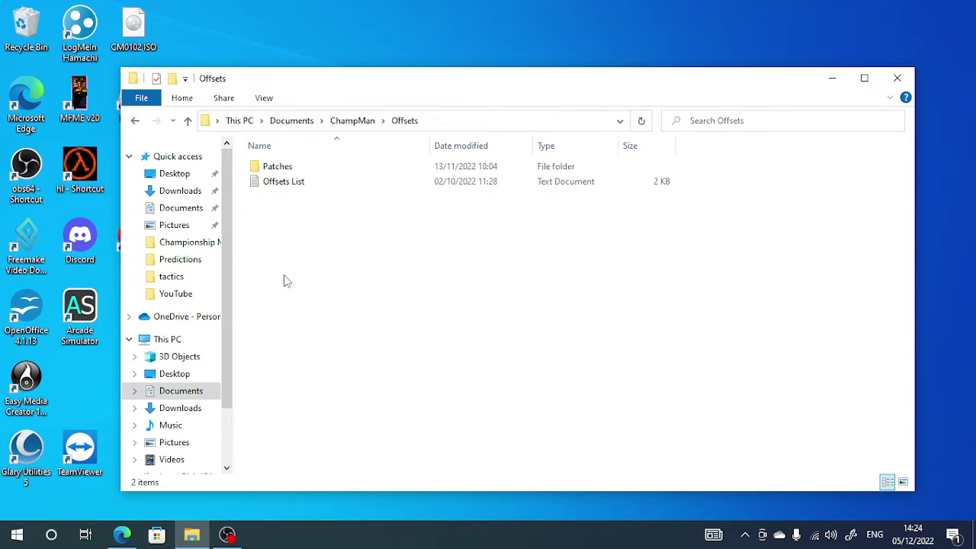
double_click(275, 185)
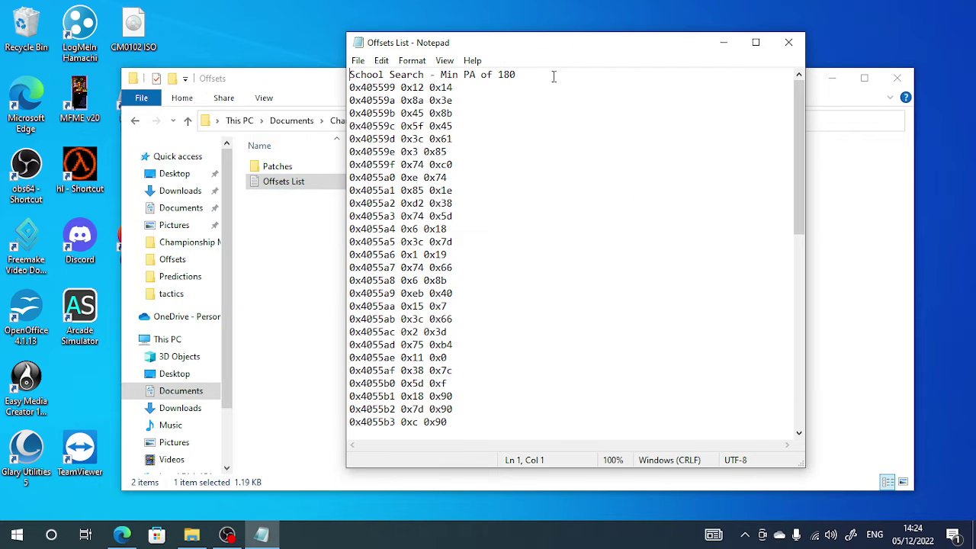
left_click(789, 42)
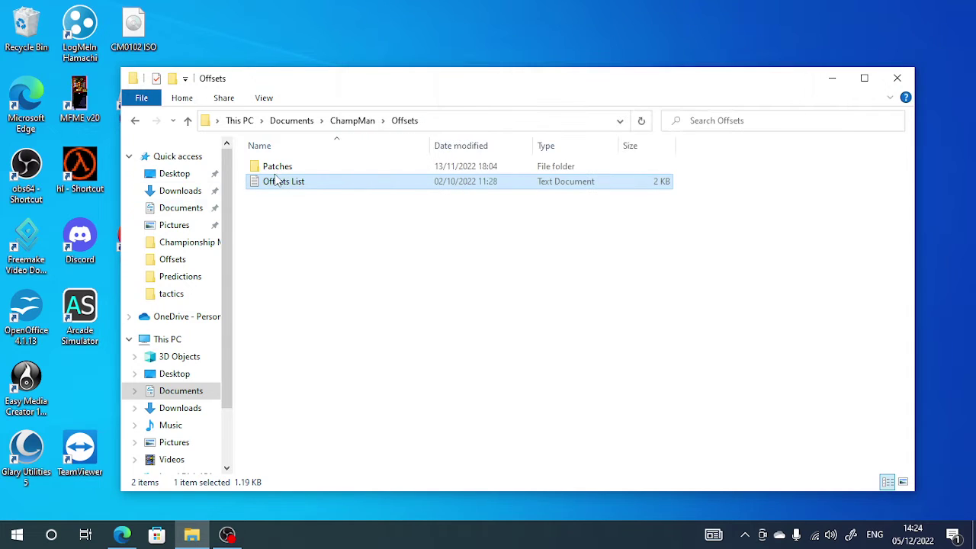
After checking the Patches folder, create a new text document named 180 in Offsets.
left_click(277, 171)
double_click(278, 167)
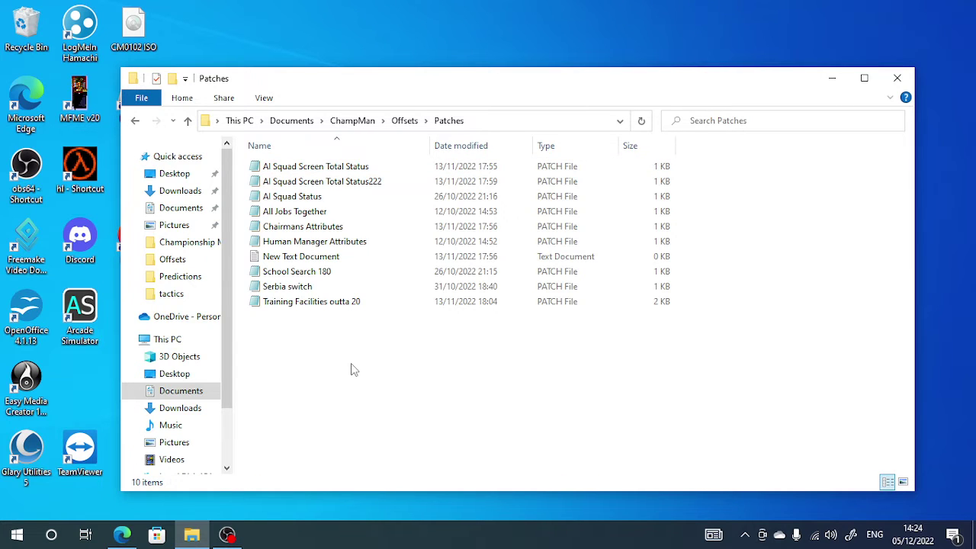
left_click(187, 120)
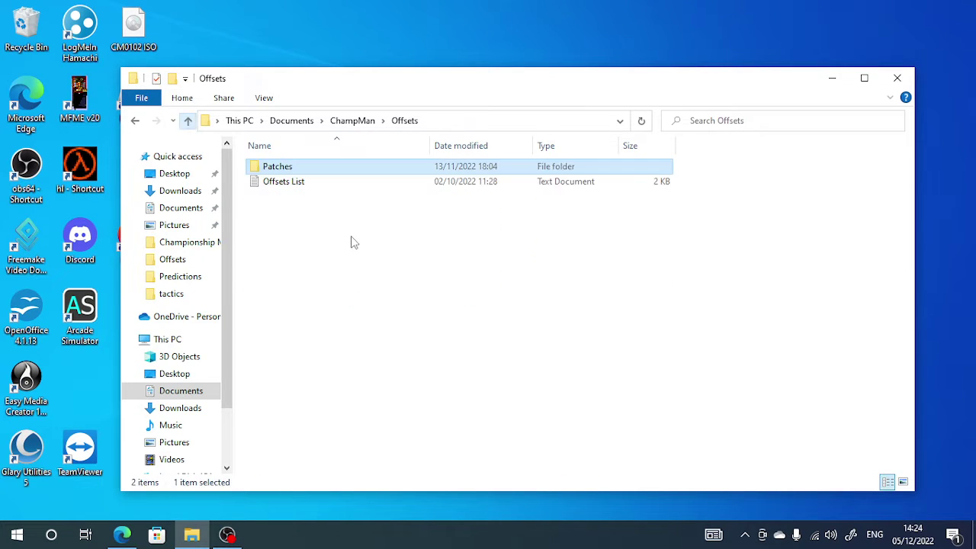
left_click(302, 241)
right_click(280, 213)
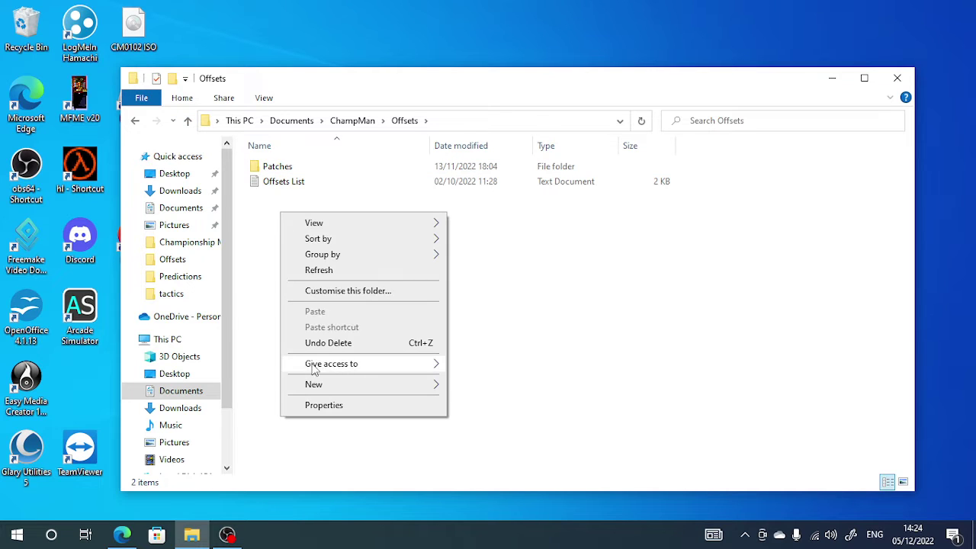
mouse_move(314, 384)
left_click(494, 370)
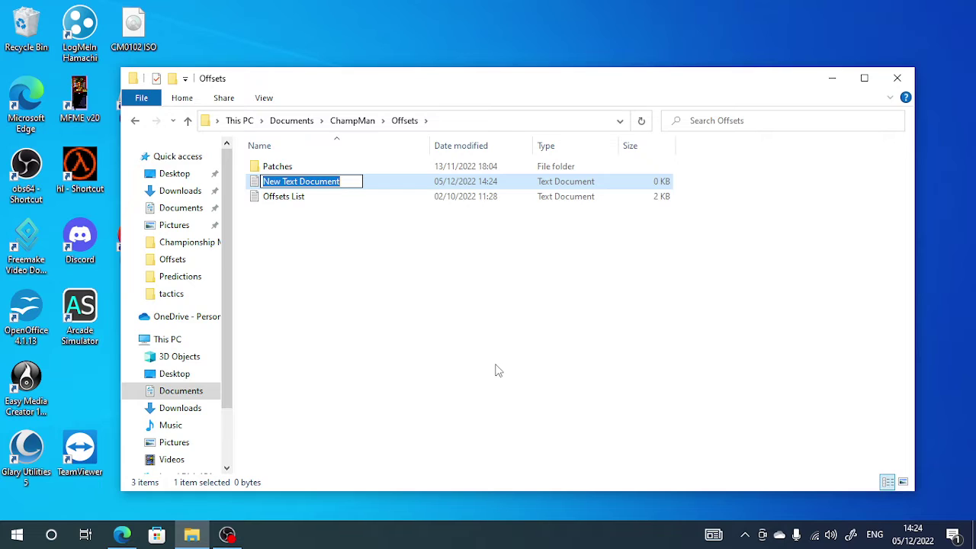
type("180")
key("Return")
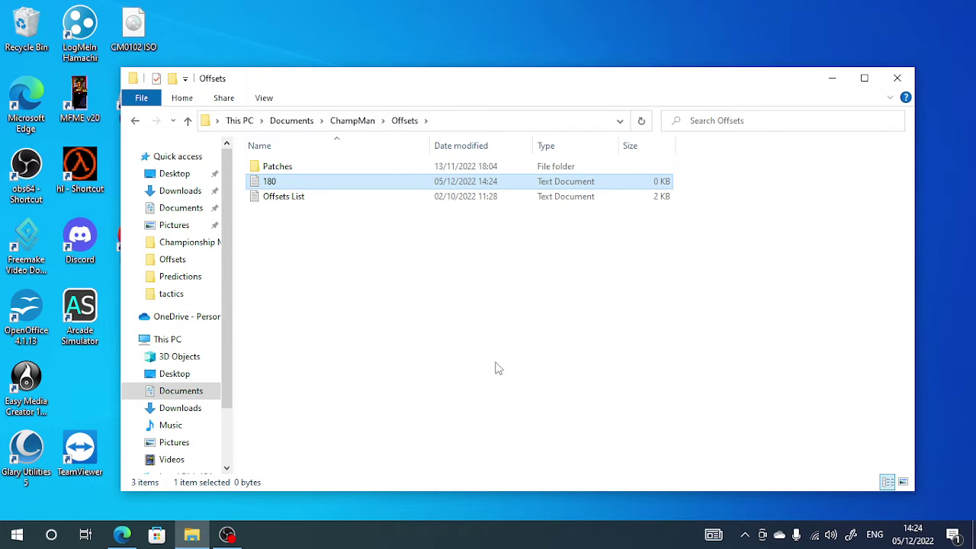
double_click(282, 202)
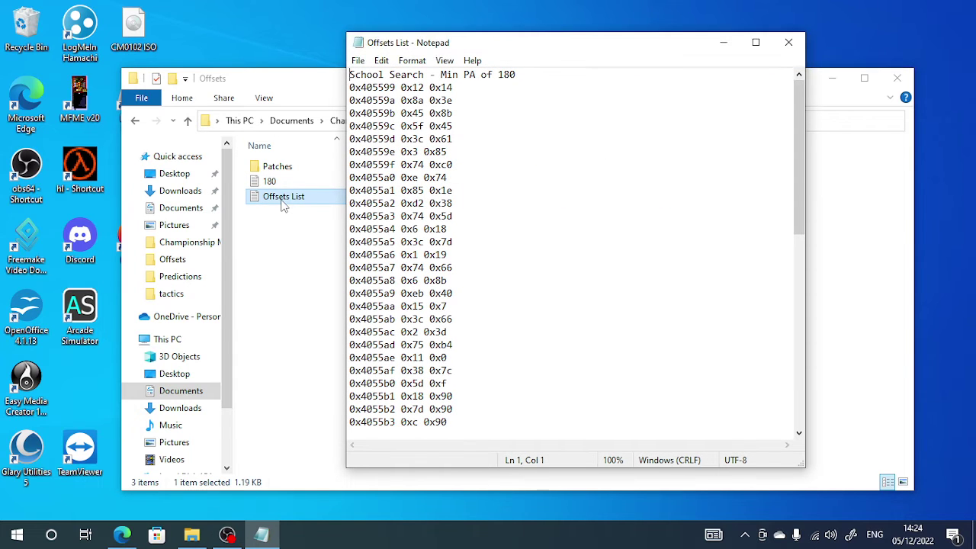
scroll(450, 194, "down", 3)
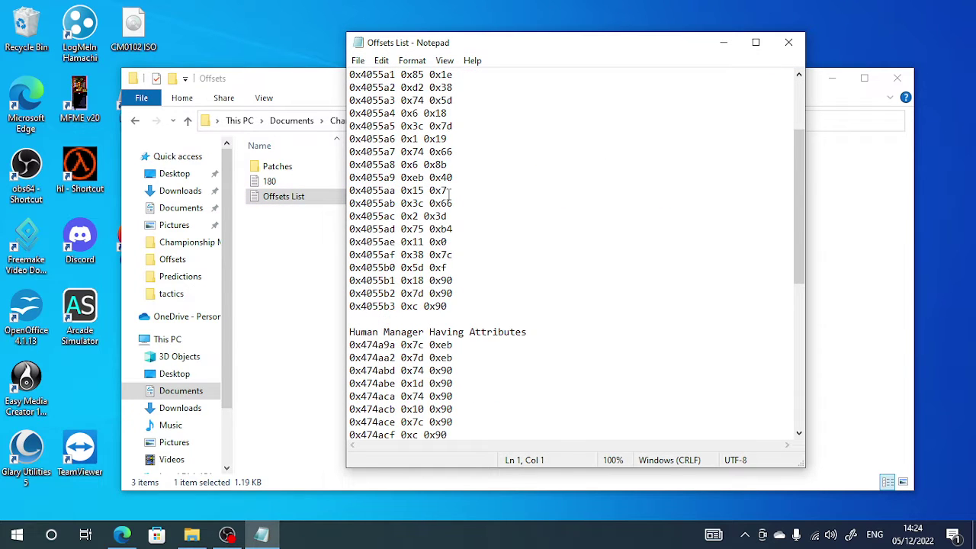
scroll(450, 195, "down", 1)
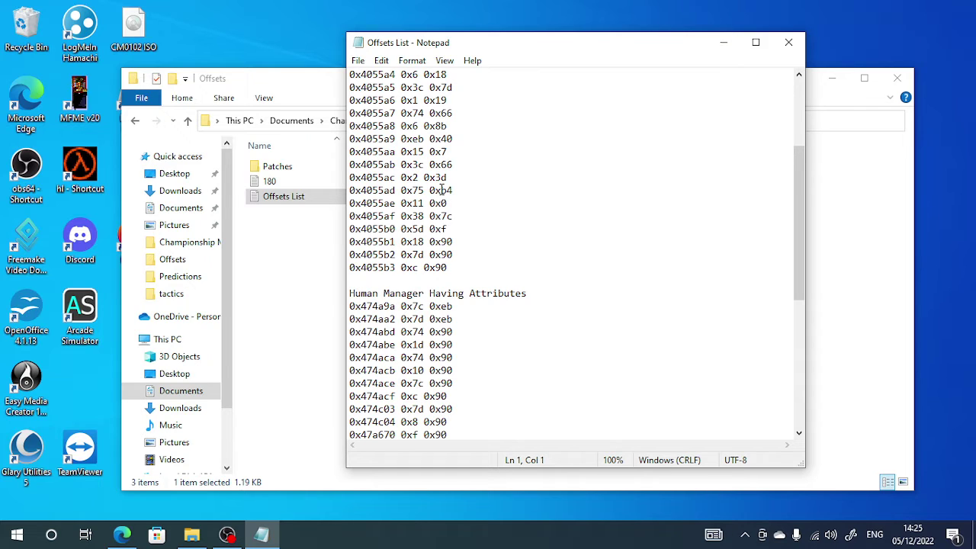
scroll(404, 255, "up", 2)
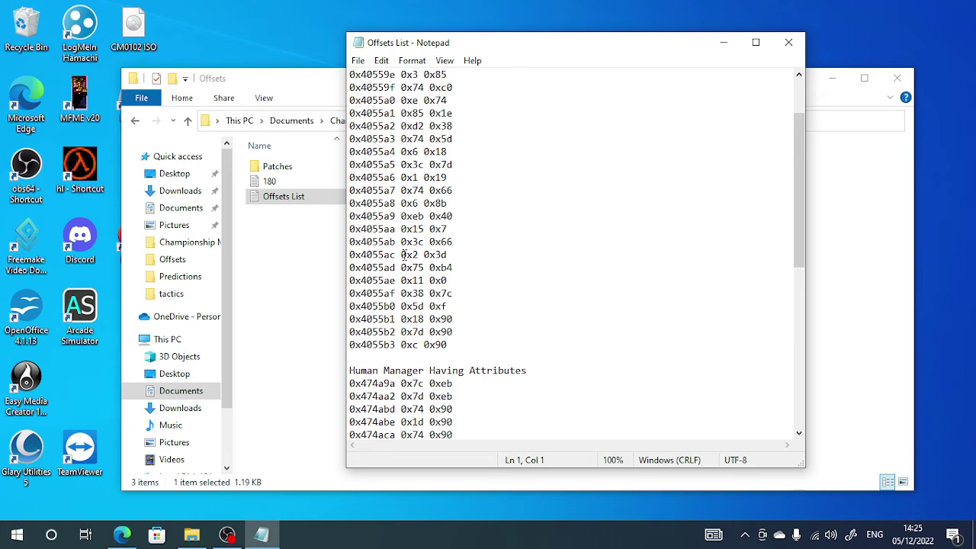
scroll(402, 255, "up", 2)
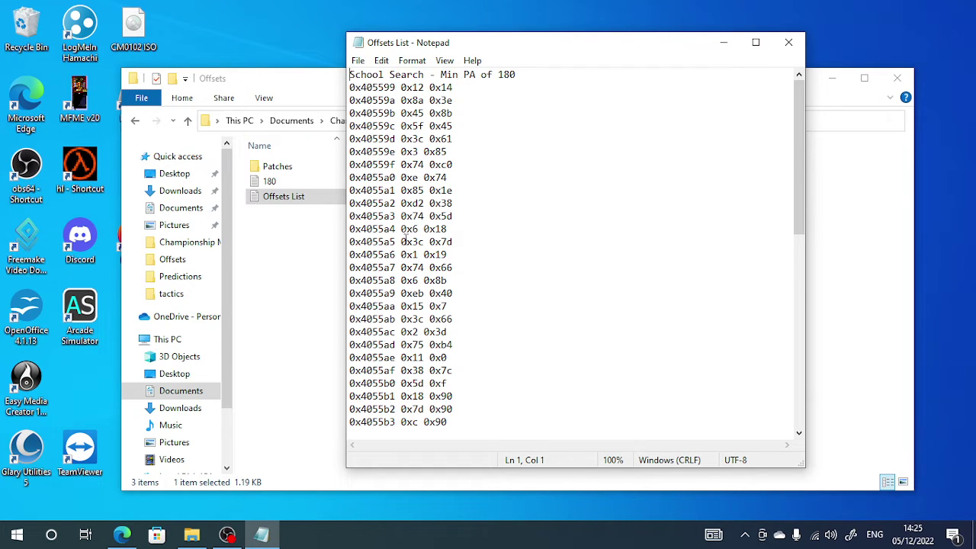
scroll(404, 255, "down", 2)
scroll(408, 245, "up", 2)
scroll(411, 266, "down", 3)
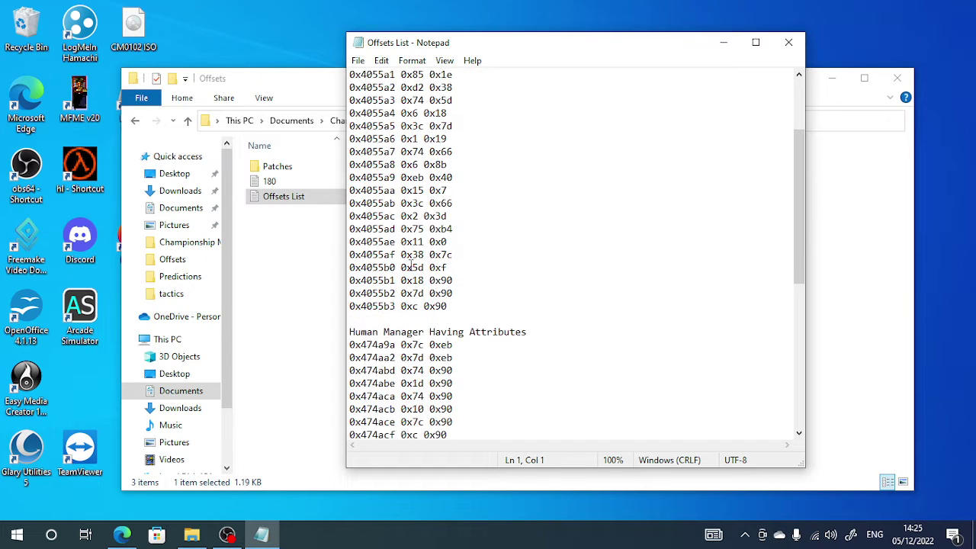
scroll(411, 266, "down", 3)
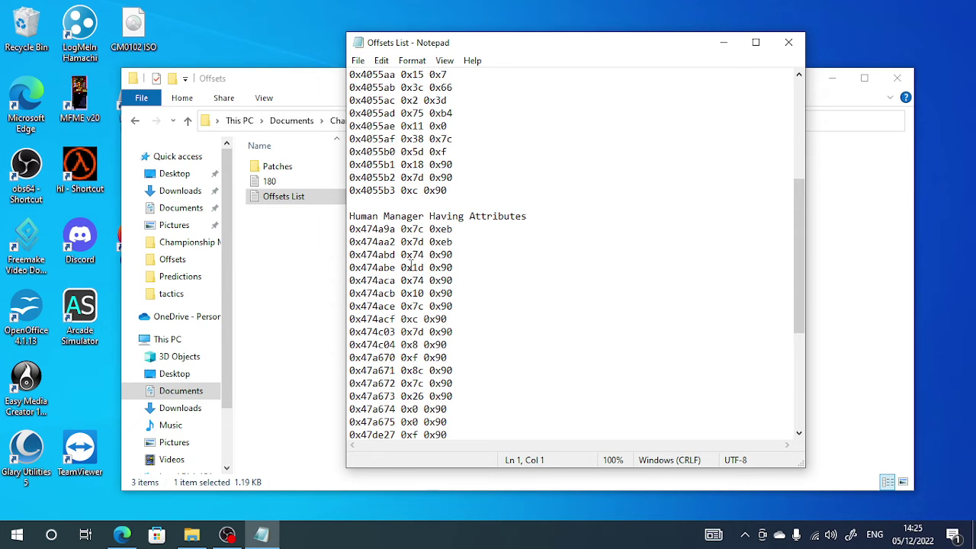
scroll(411, 265, "down", 3)
scroll(411, 266, "down", 2)
scroll(411, 265, "up", 9)
scroll(411, 266, "up", 3)
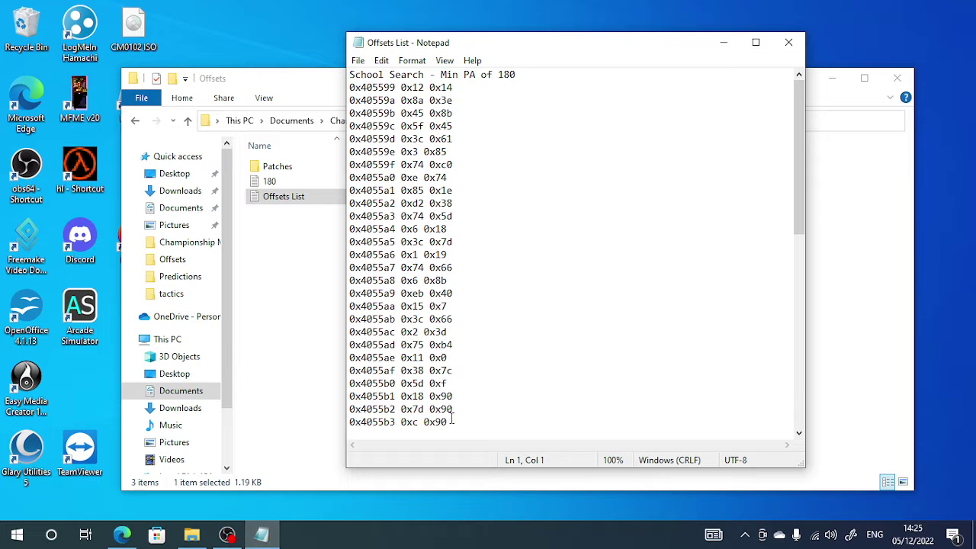
Copy the School Search – Min PA of 180 offset lines from Offsets List into 180.
mouse_move(450, 422)
left_mouse_down()
mouse_move(358, 74)
mouse_move(350, 88)
left_mouse_up()
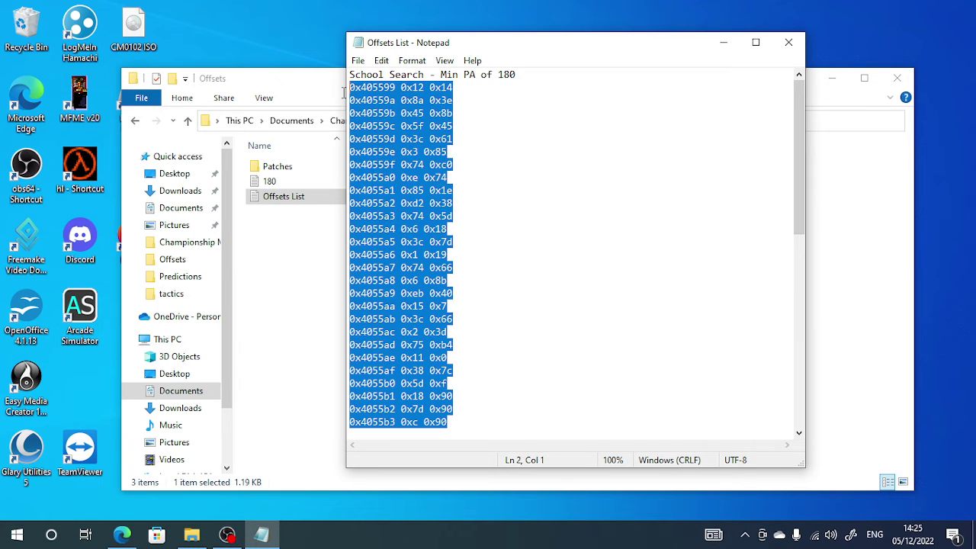
right_click(387, 100)
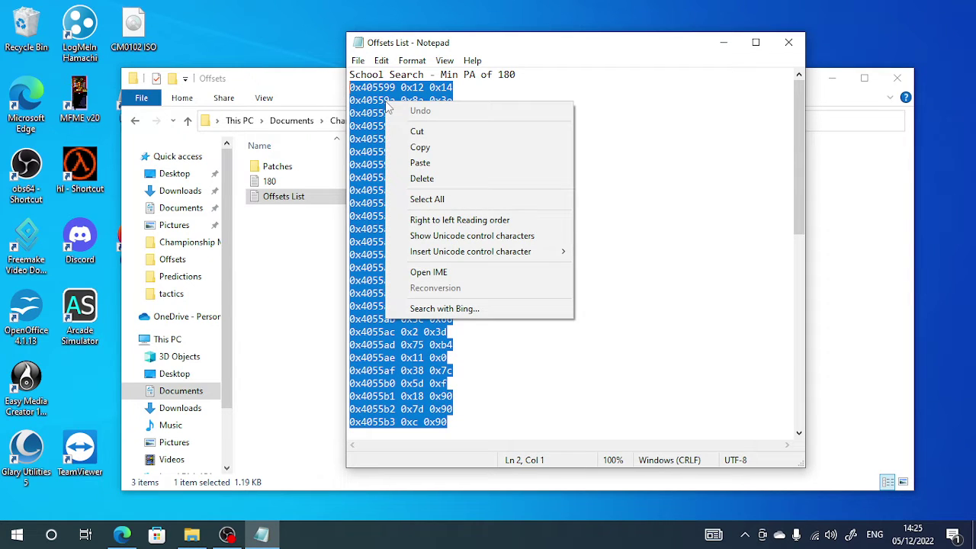
left_click(427, 147)
left_click(789, 42)
double_click(275, 183)
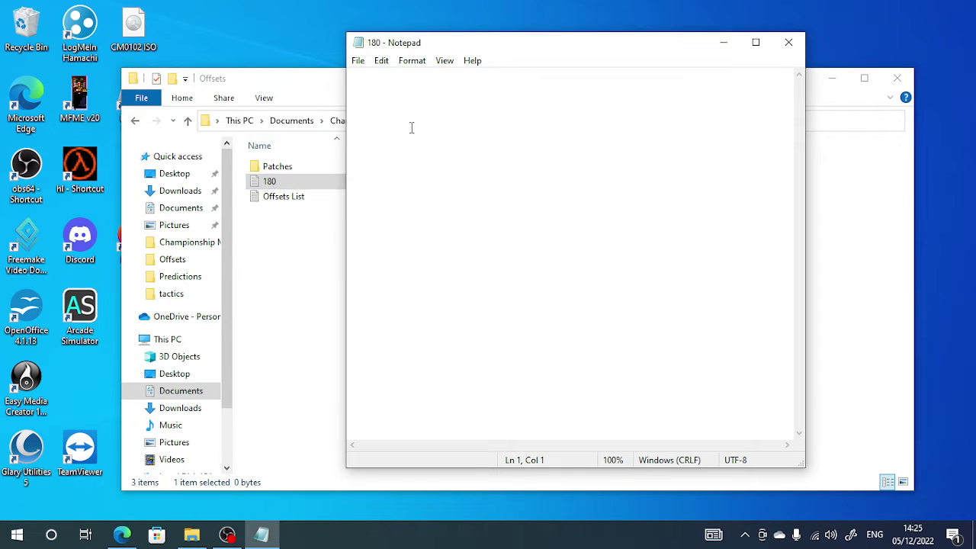
right_click(412, 128)
left_click(444, 189)
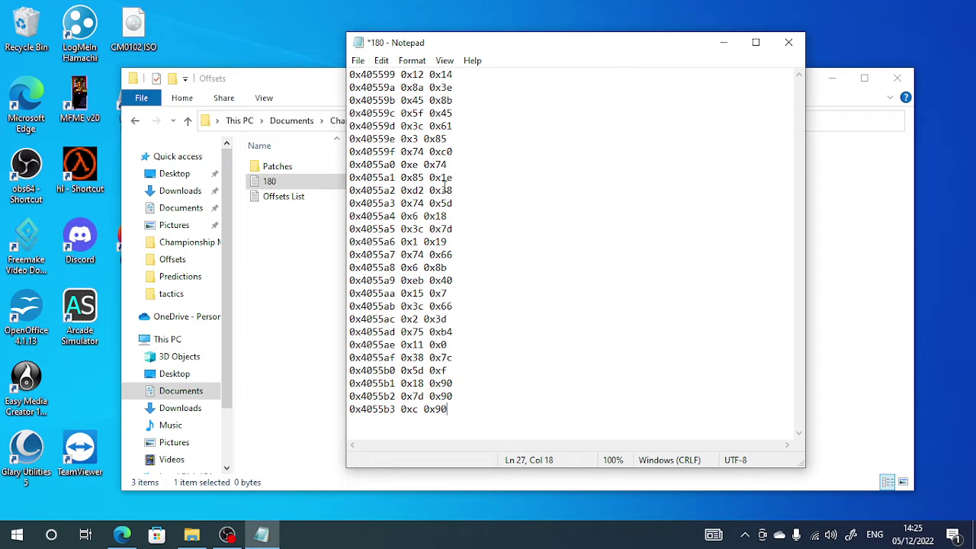
Save the pasted offsets as 180.patch in the Offsets folder and close Notepad.
left_click(363, 64)
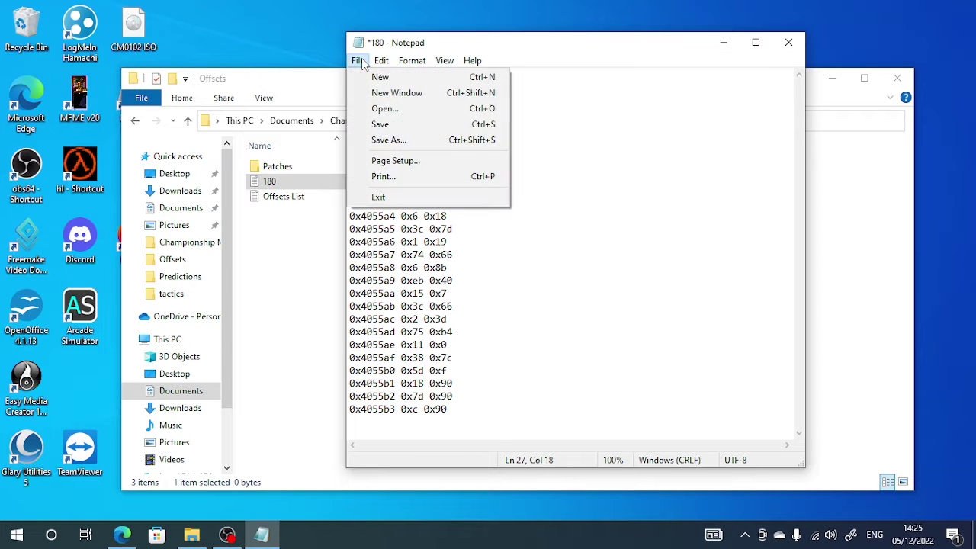
left_click(399, 142)
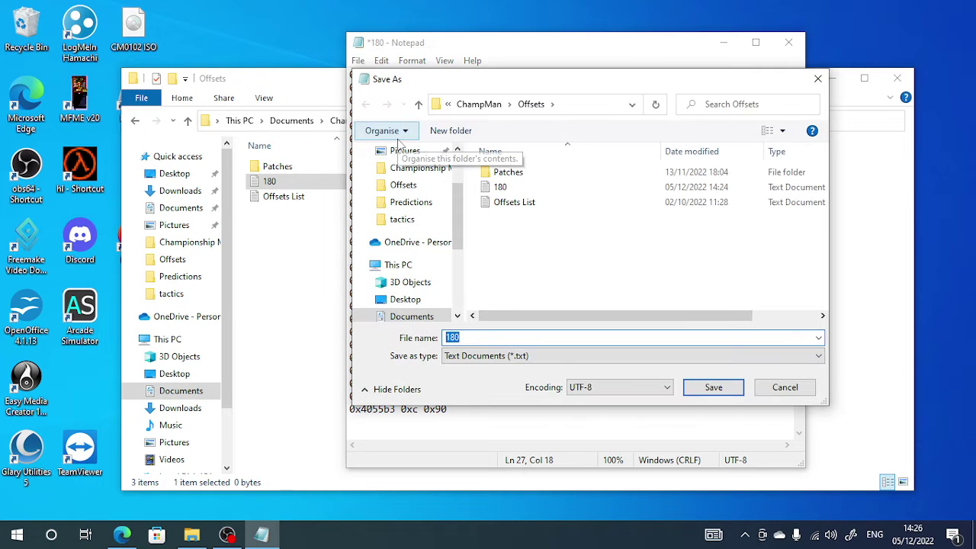
type("180.")
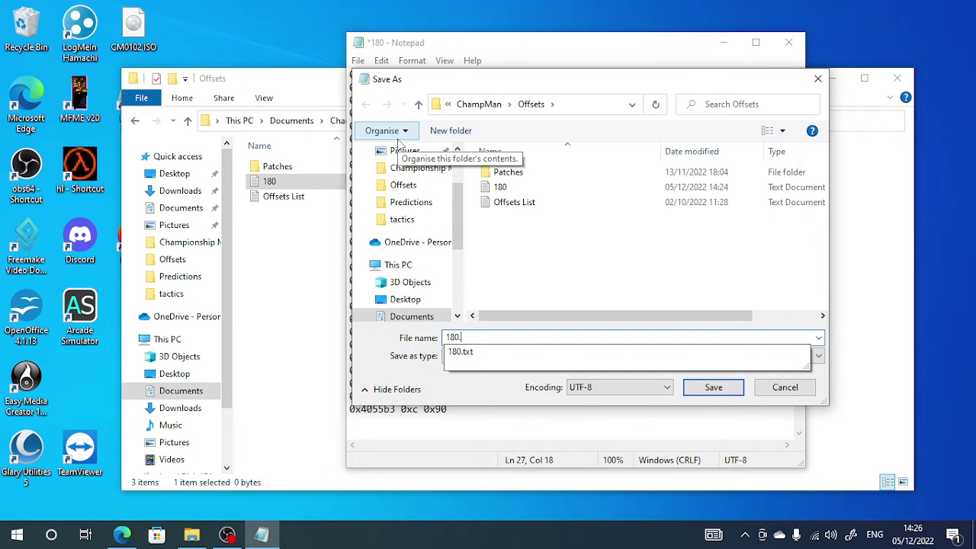
type("patch")
left_click(717, 388)
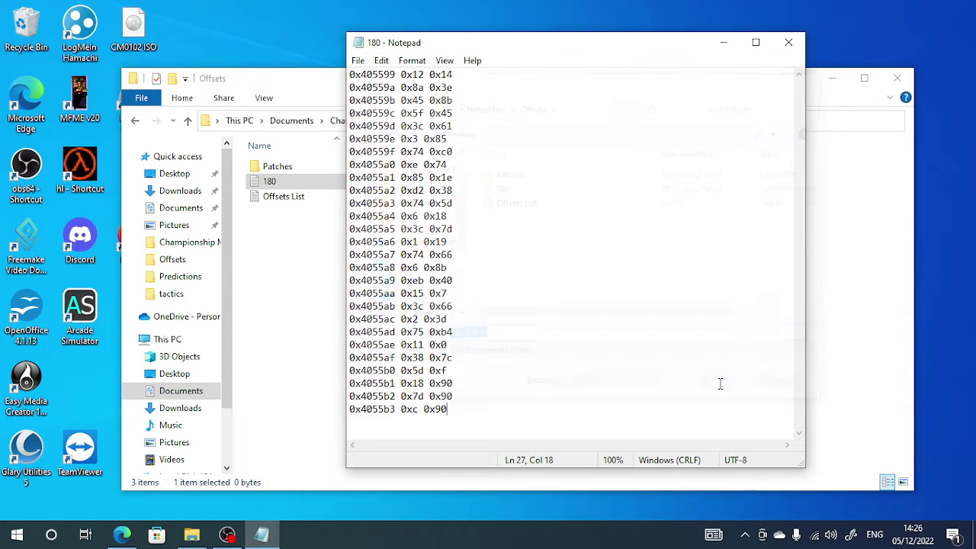
left_click(788, 43)
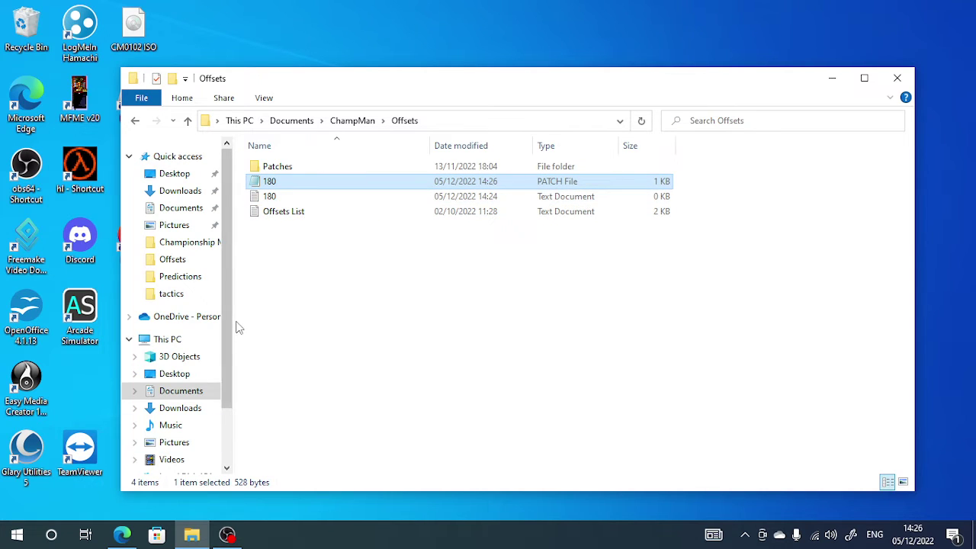
mouse_move(176, 305)
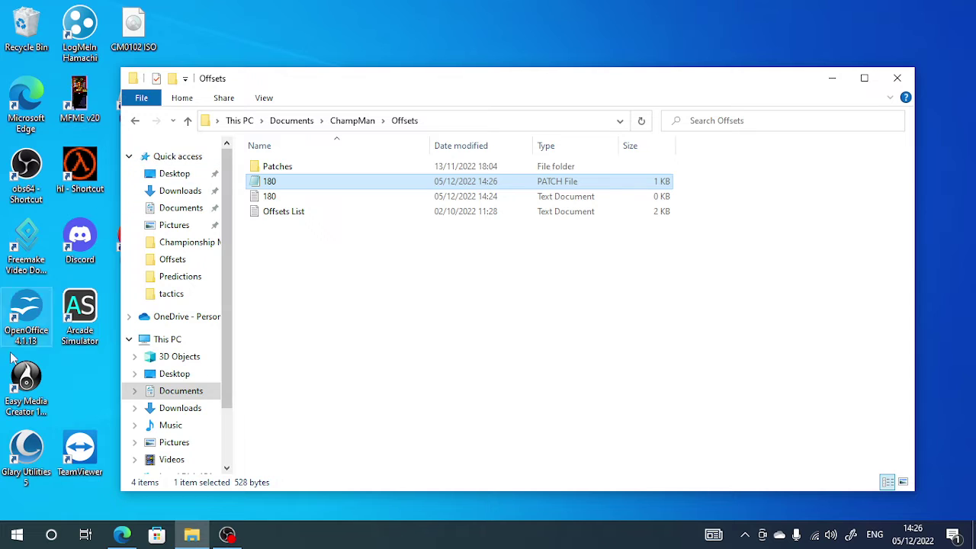
Launch CM0102Patcher from Championship Manager 01-02 (Oct vs 2.24) > CM0102PatcherV224.
left_click(191, 244)
left_click(190, 122)
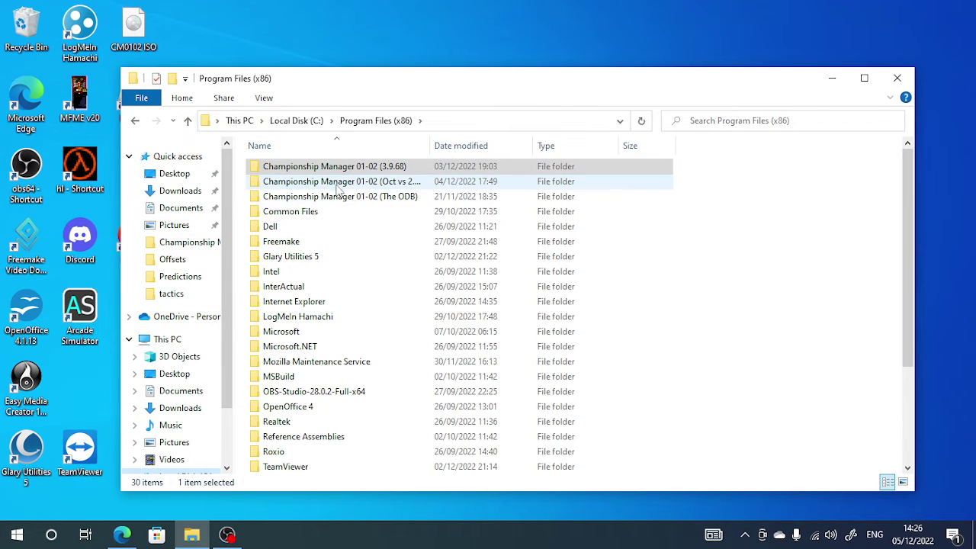
double_click(337, 183)
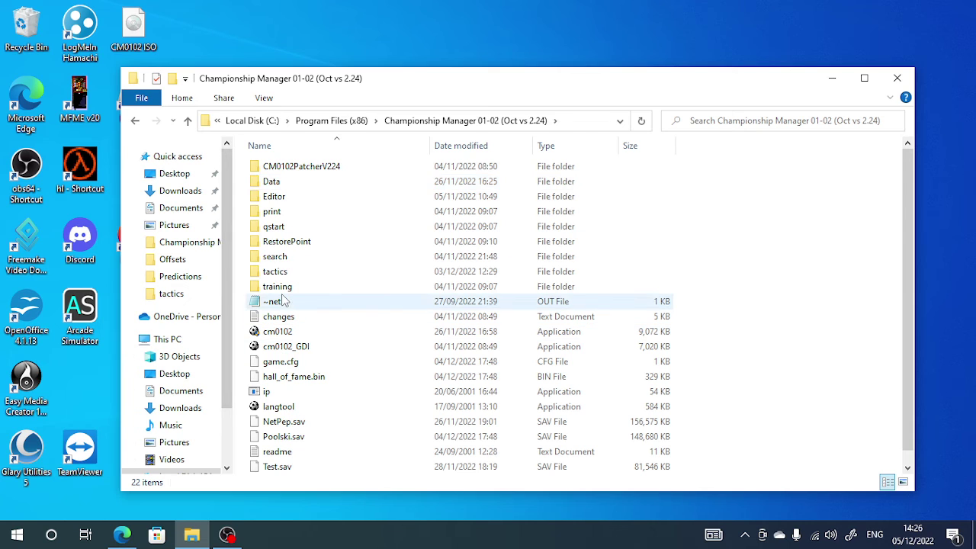
double_click(324, 170)
double_click(324, 174)
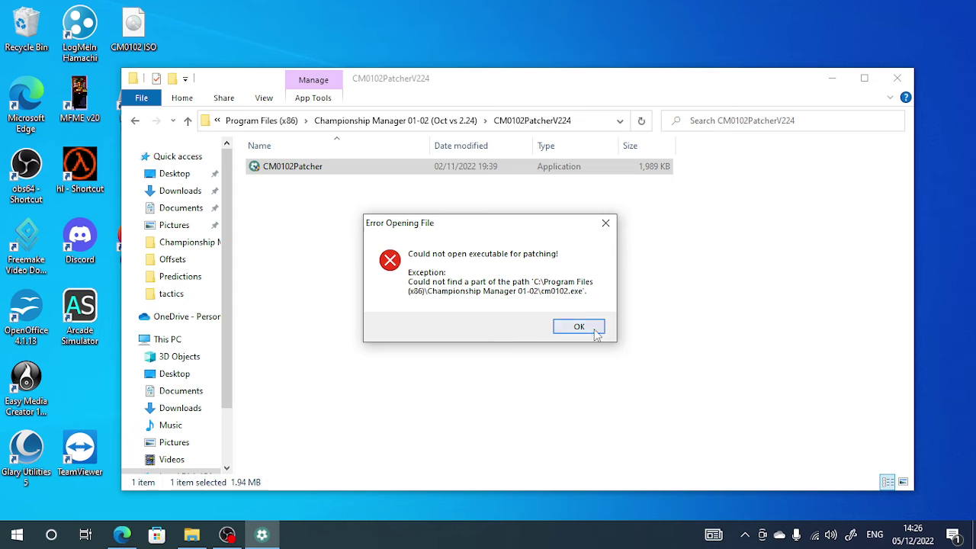
Dismiss the executable error, load cm0102 from the game folder, and show the Tools list.
left_click(591, 329)
left_click(339, 80)
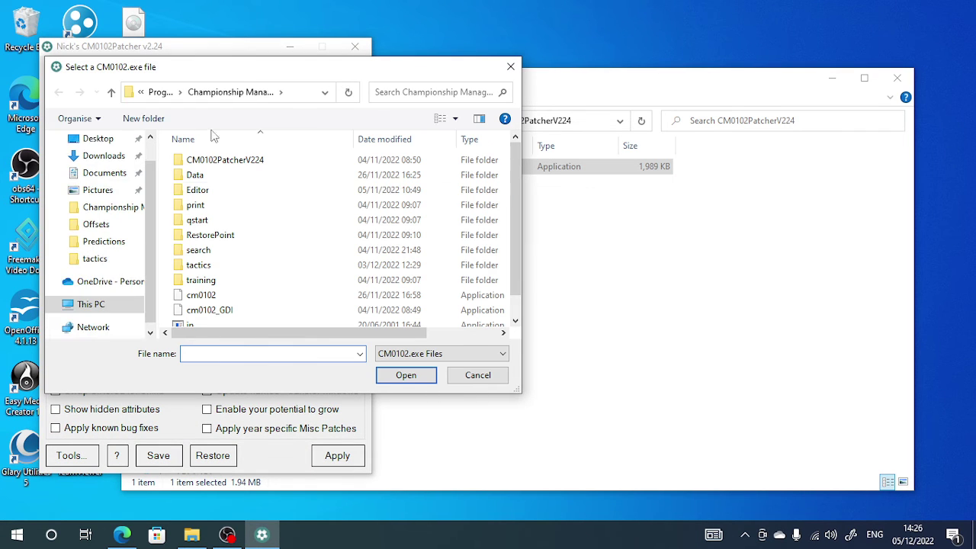
scroll(217, 257, "down", 1)
double_click(205, 272)
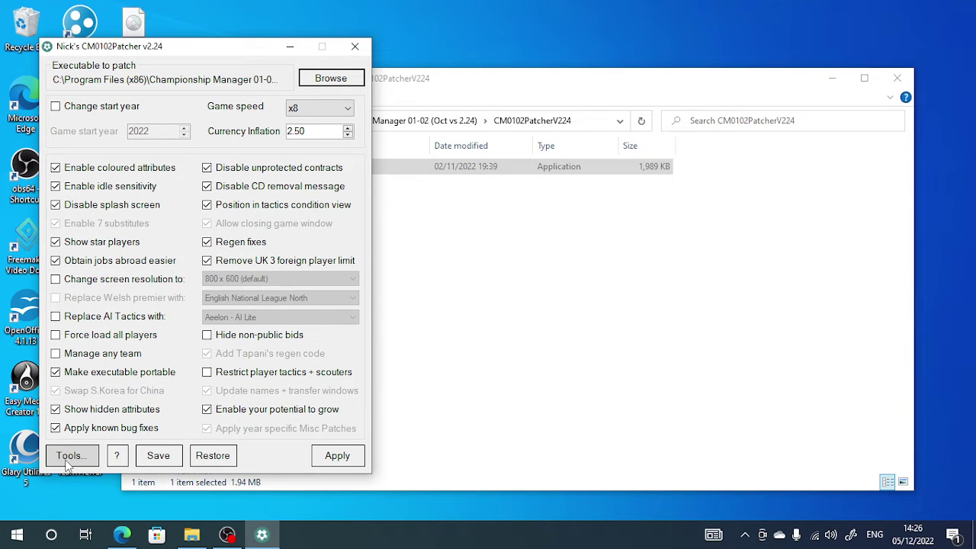
left_click(67, 457)
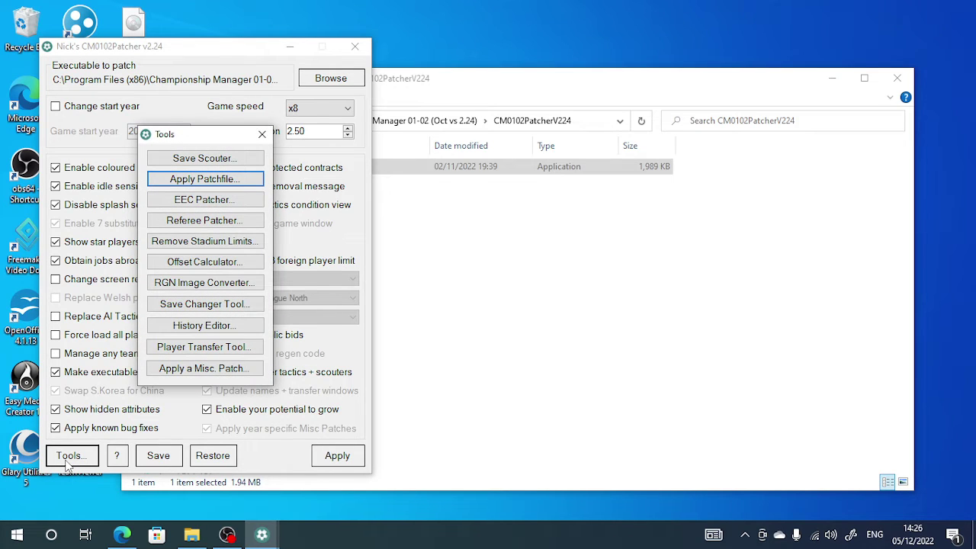
left_click(192, 369)
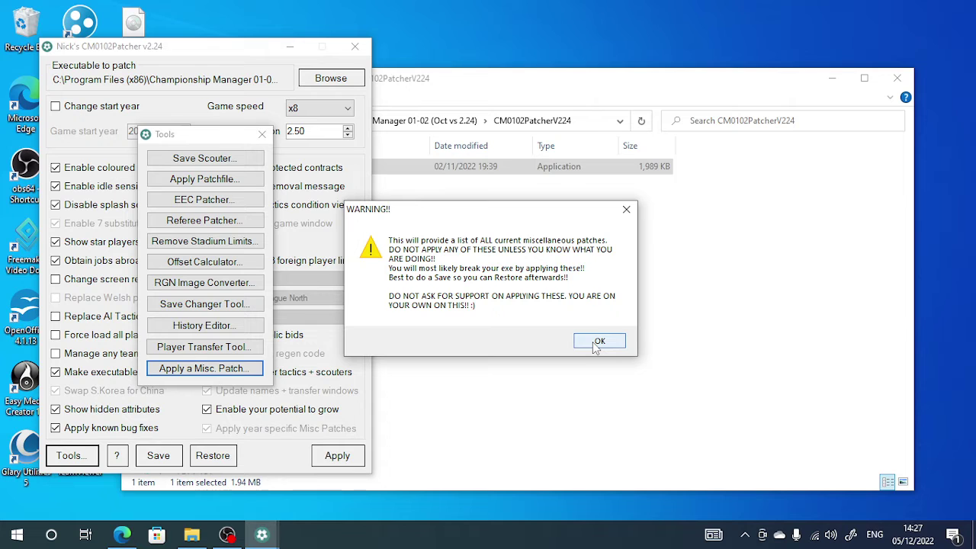
left_click(598, 343)
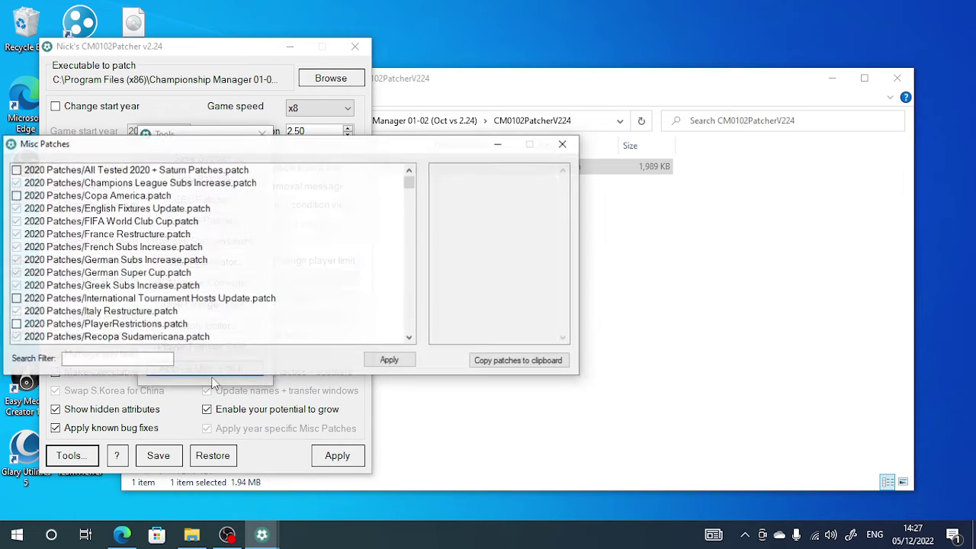
left_click(574, 146)
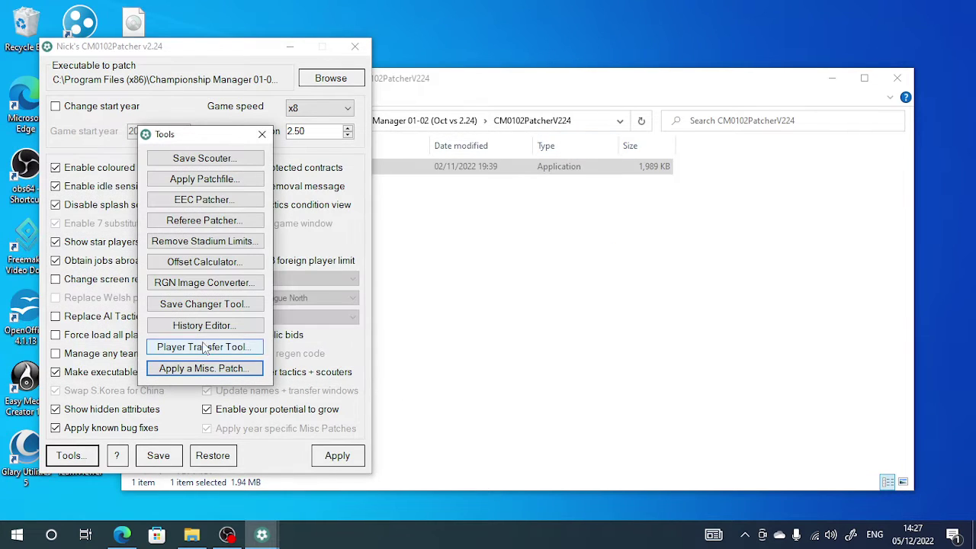
Apply the 180 patch file from the Offsets folder to the game executable.
left_click(200, 185)
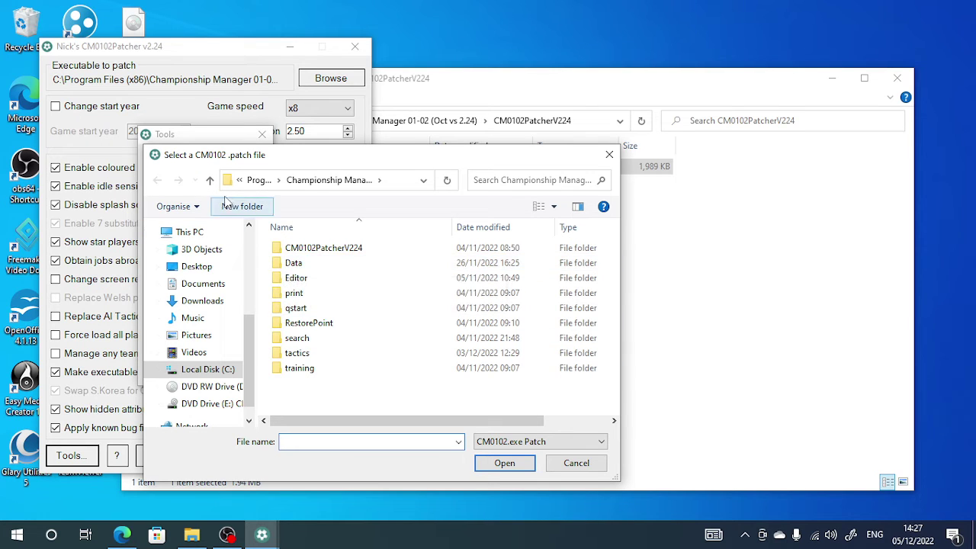
mouse_move(194, 353)
scroll(205, 361, "down", 1)
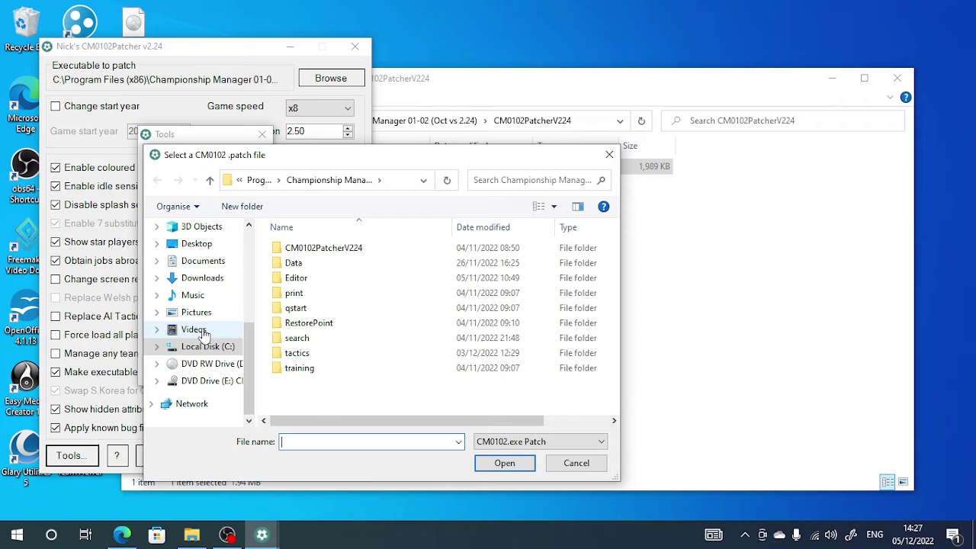
scroll(203, 283, "up", 1)
scroll(205, 267, "up", 1)
scroll(207, 259, "up", 3)
scroll(212, 289, "up", 1)
scroll(215, 312, "up", 1)
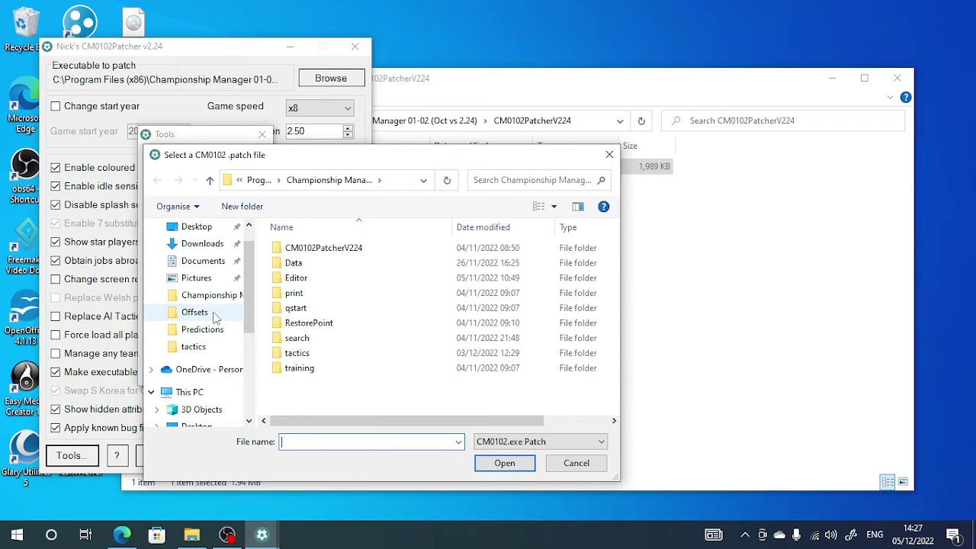
left_click(195, 312)
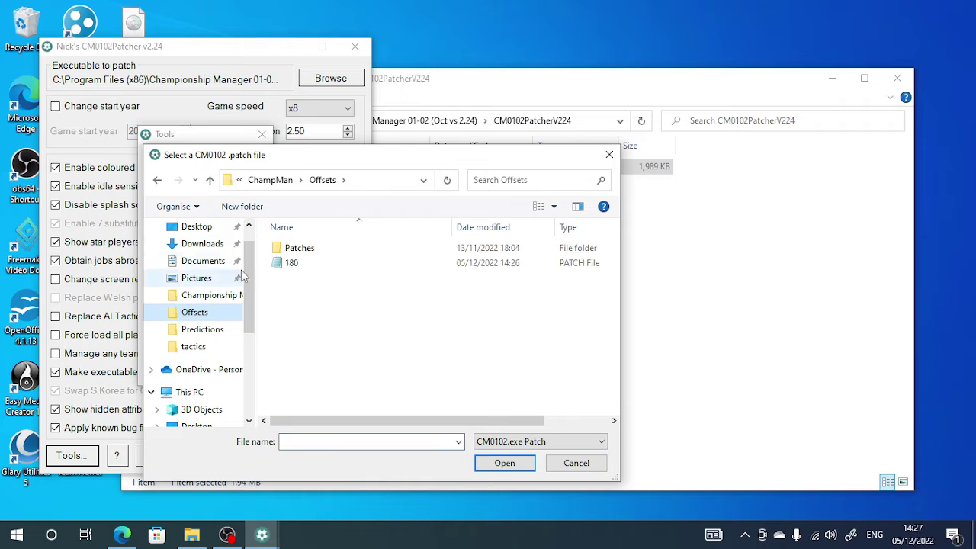
double_click(299, 250)
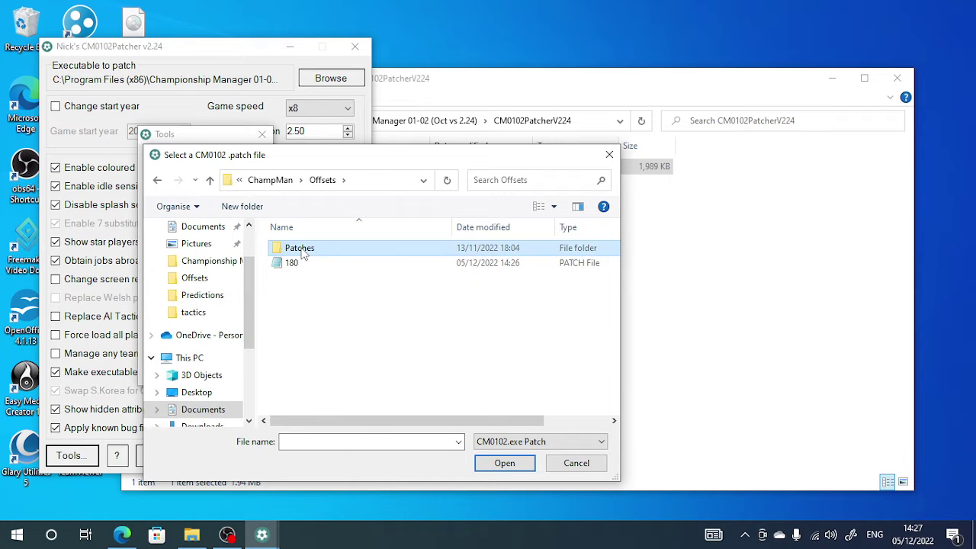
left_click(211, 181)
left_click(297, 264)
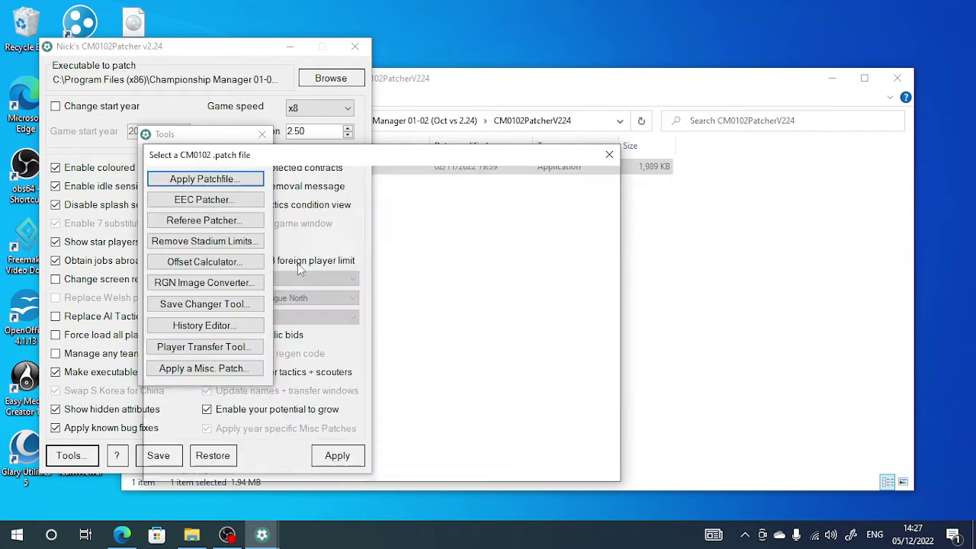
double_click(298, 263)
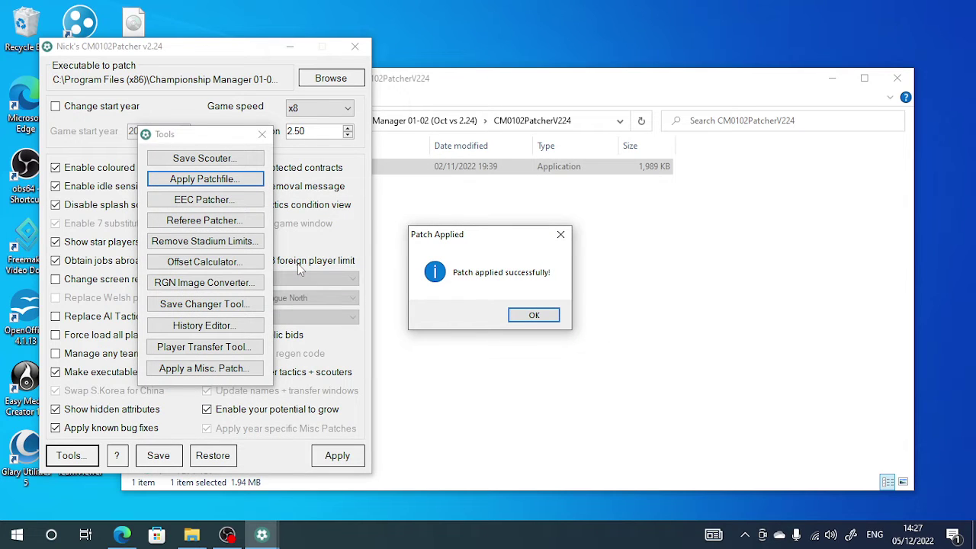
Confirm the patch-applied message and close the Tools list and the patcher.
left_click(533, 319)
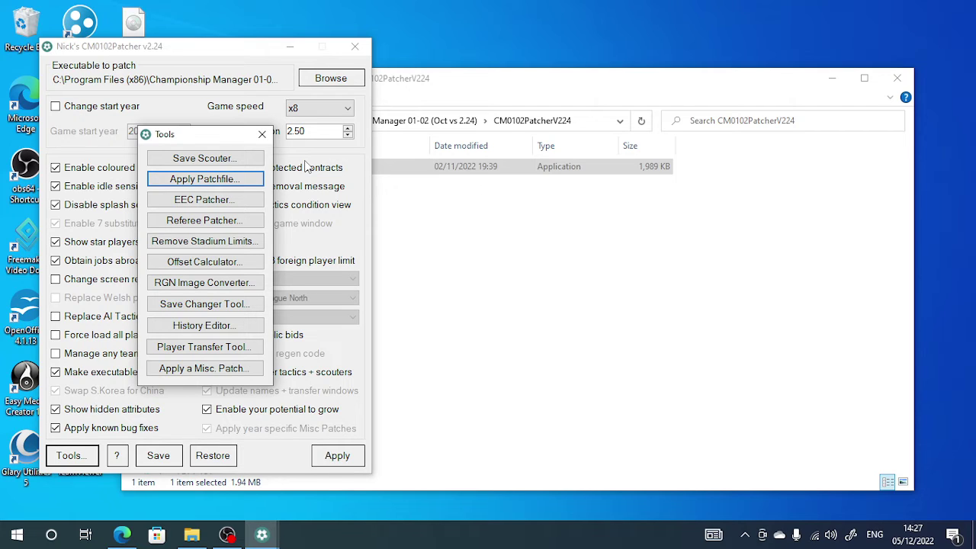
left_click(262, 135)
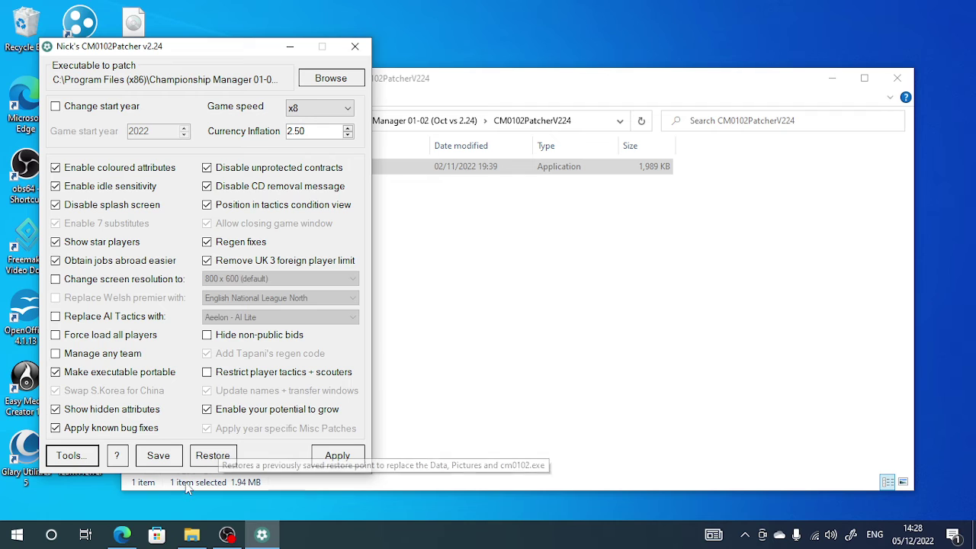
left_click(355, 48)
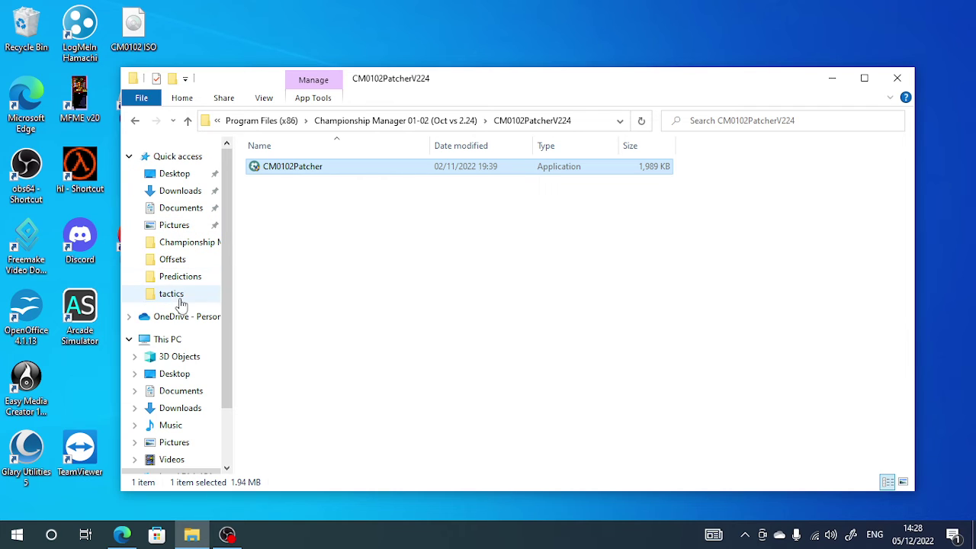
Open the Offsets List from the Offsets folder and scroll through its offset blocks.
left_click(175, 259)
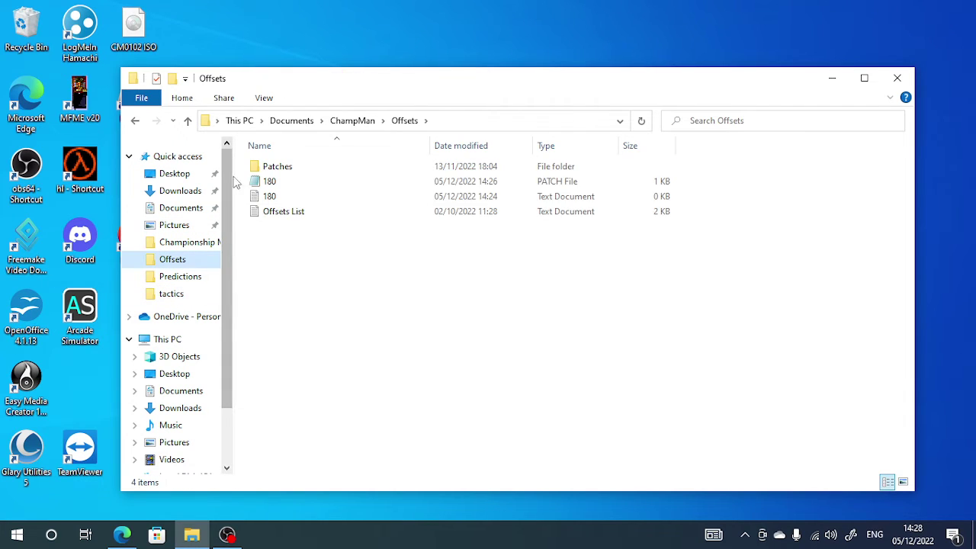
double_click(286, 215)
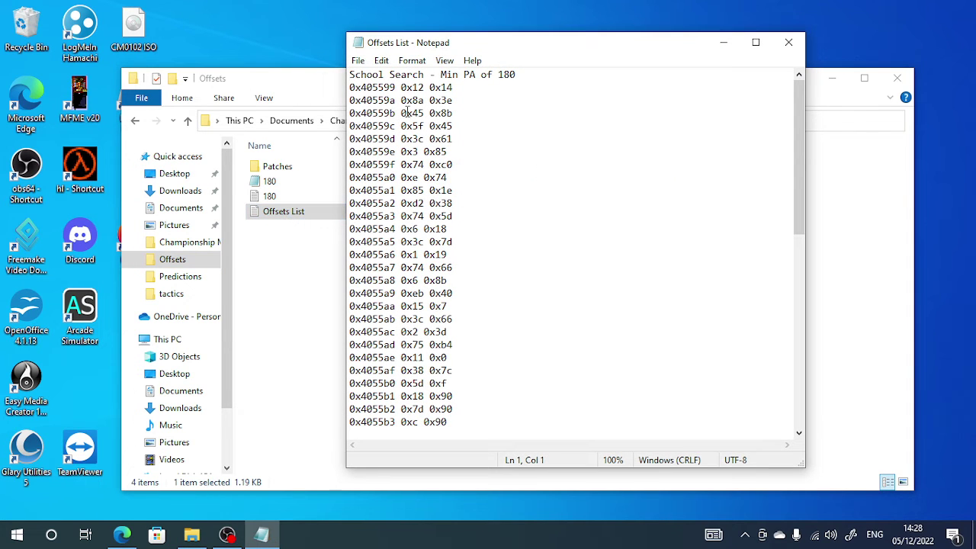
scroll(404, 124, "down", 2)
scroll(396, 194, "up", 2)
scroll(395, 190, "down", 1)
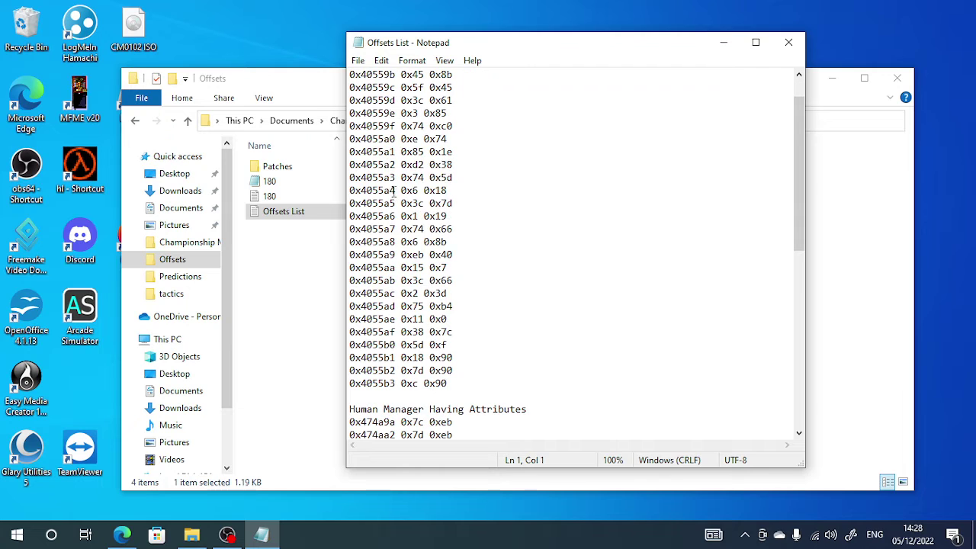
left_click_drag(384, 164, 427, 268)
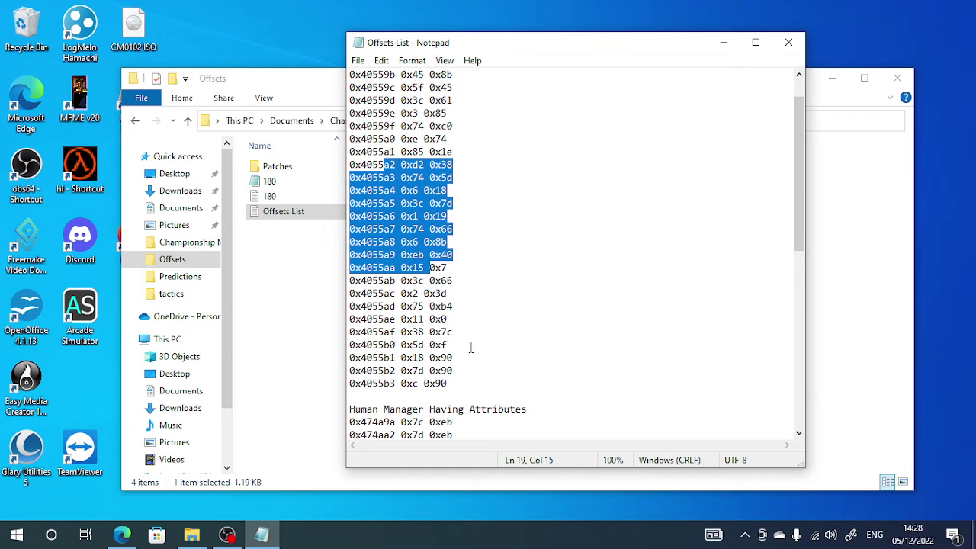
scroll(470, 347, "down", 1)
scroll(470, 349, "down", 2)
scroll(469, 352, "down", 4)
scroll(468, 357, "down", 1)
Highlight the Human Manager Having Attributes, 0x2b1030 0x75 0xeb jobs, and AI Squad Status lines.
left_click_drag(459, 384, 351, 111)
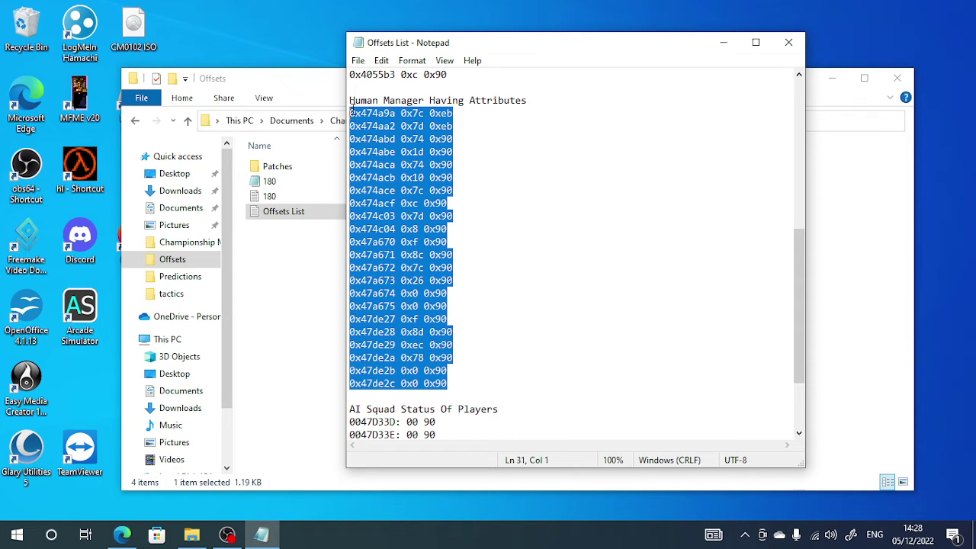
scroll(537, 185, "down", 3)
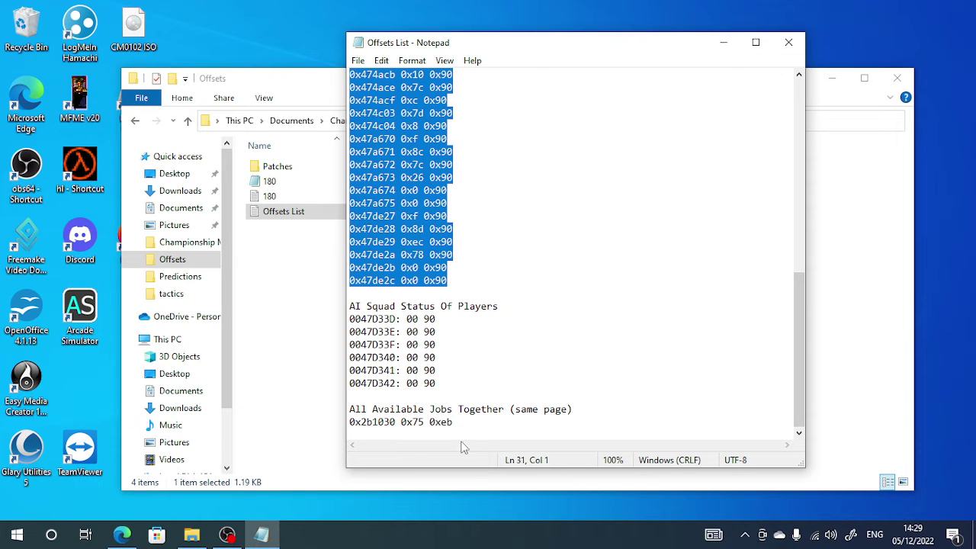
left_click_drag(453, 422, 367, 422)
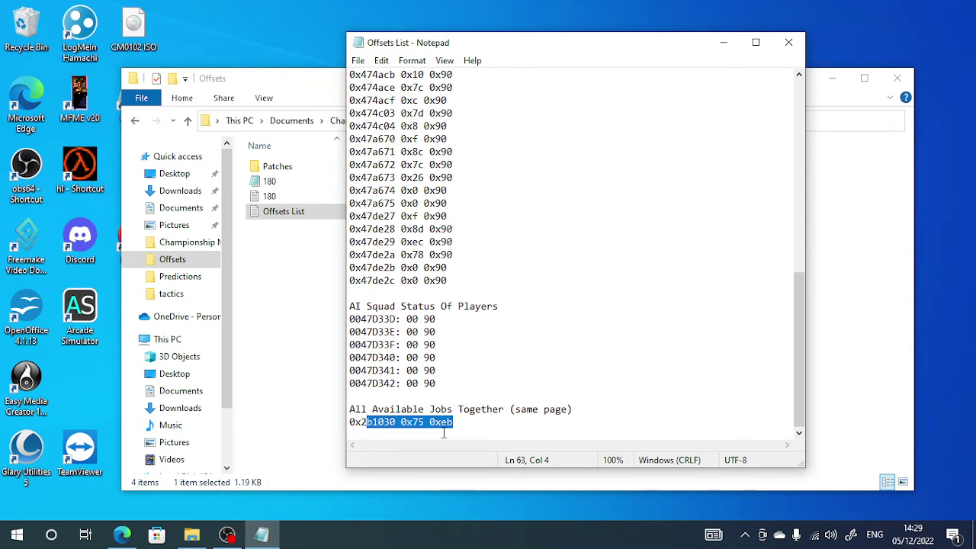
left_click_drag(454, 422, 349, 422)
key("ctrl+c")
left_click_drag(437, 383, 350, 318)
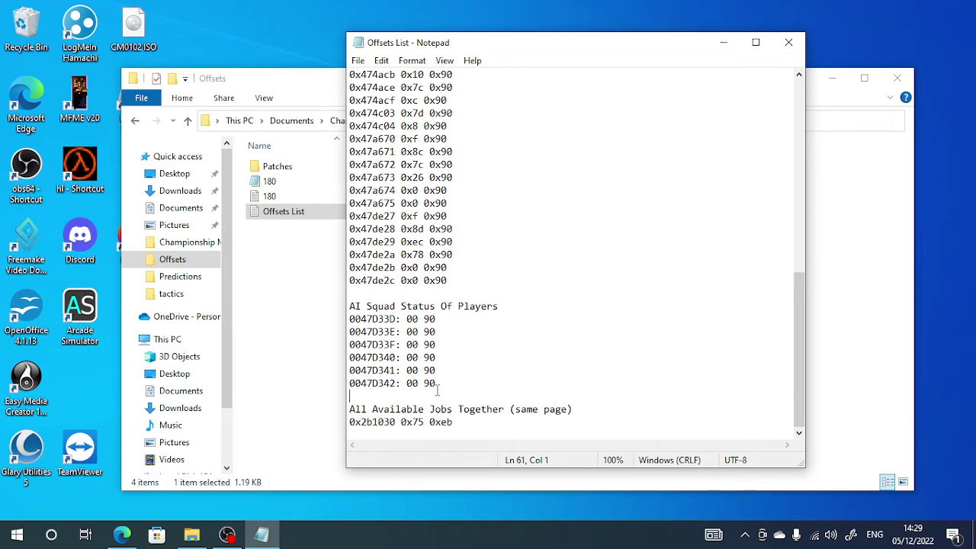
left_click_drag(452, 254, 392, 155)
scroll(392, 155, "up", 1)
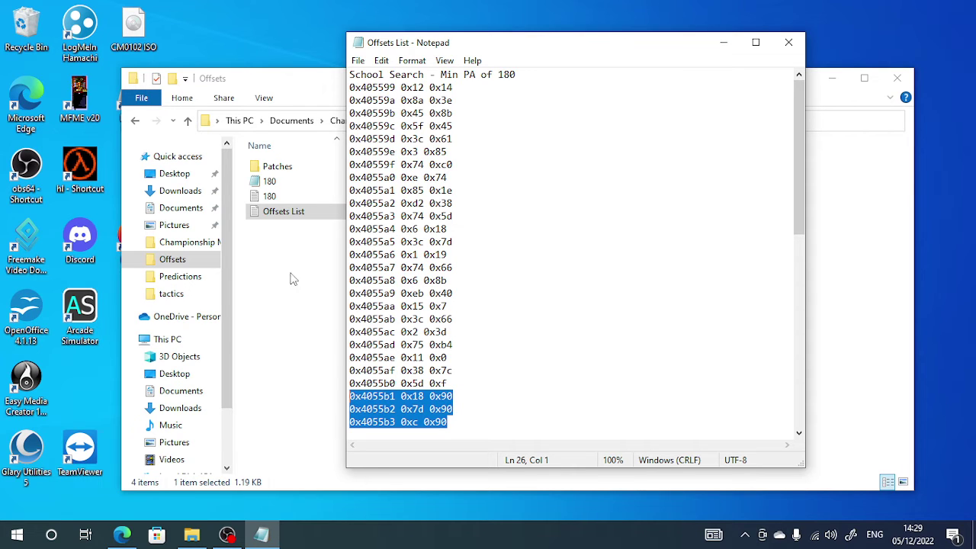
Create a new blank text document in the Offsets folder.
left_click(298, 314)
right_click(292, 257)
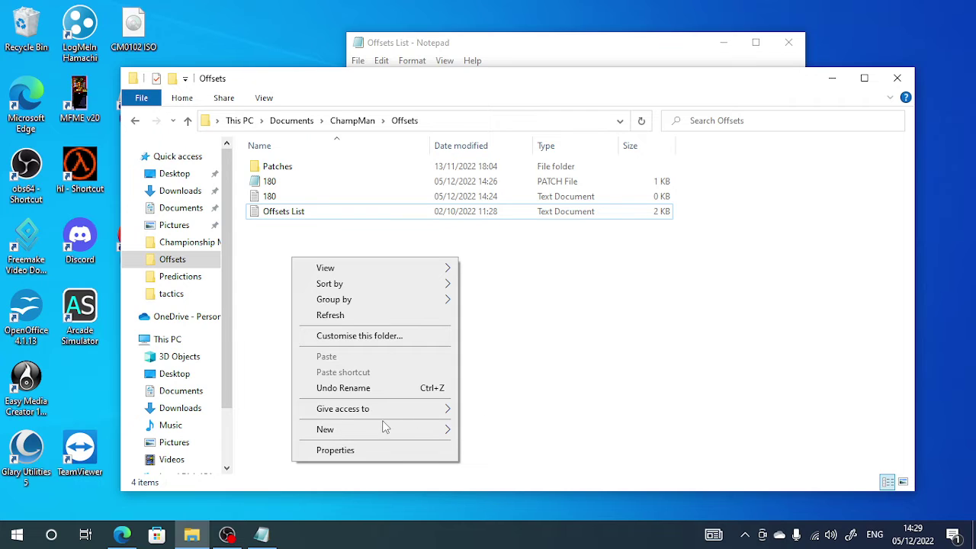
left_click(504, 412)
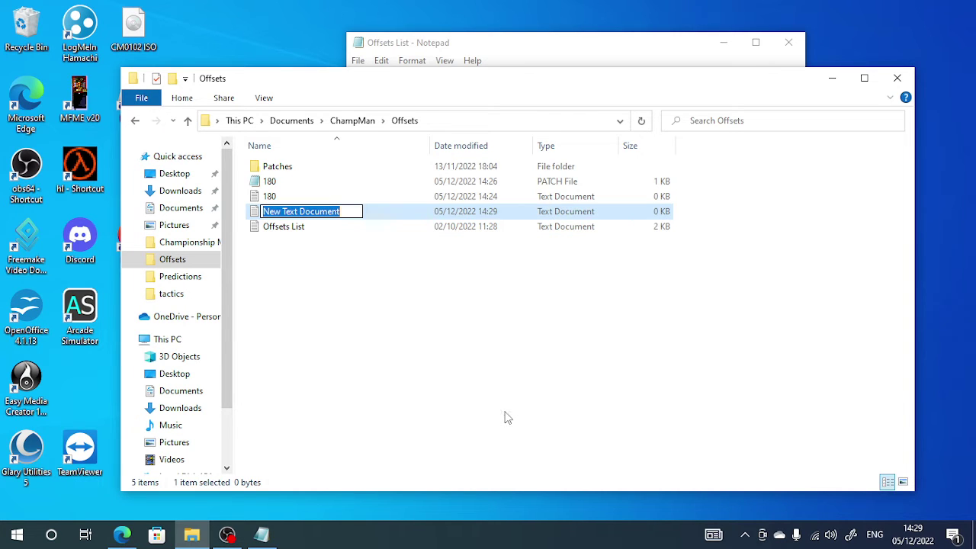
left_click(356, 330)
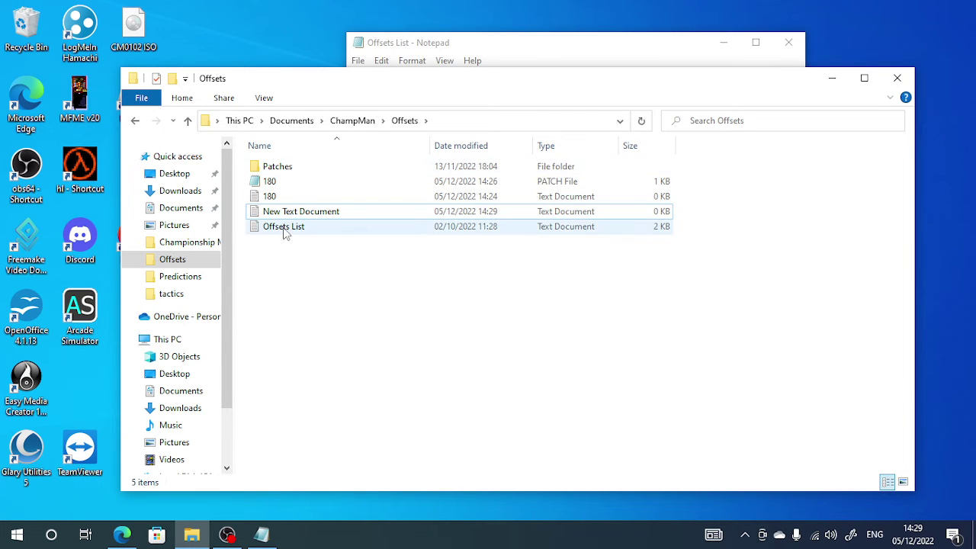
Copy the All Available Jobs line 0x2b1030 0x75 0xeb from the Offsets List.
double_click(284, 231)
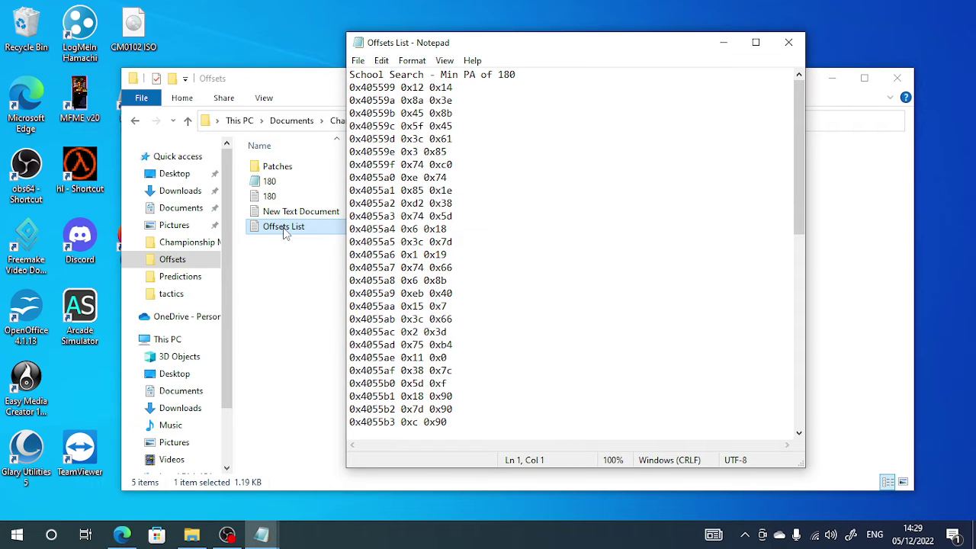
scroll(419, 422, "down", 4)
scroll(419, 422, "down", 4)
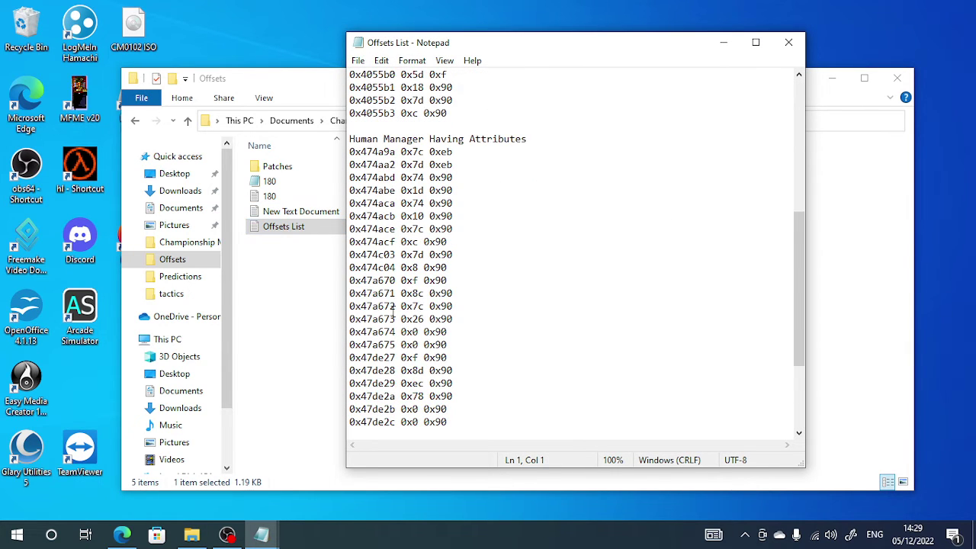
scroll(419, 421, "down", 4)
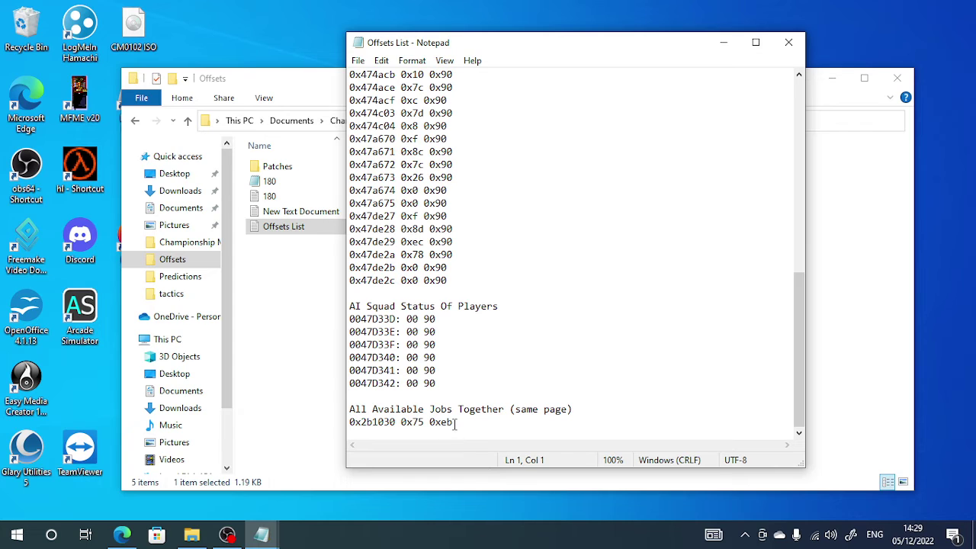
left_click_drag(453, 422, 351, 424)
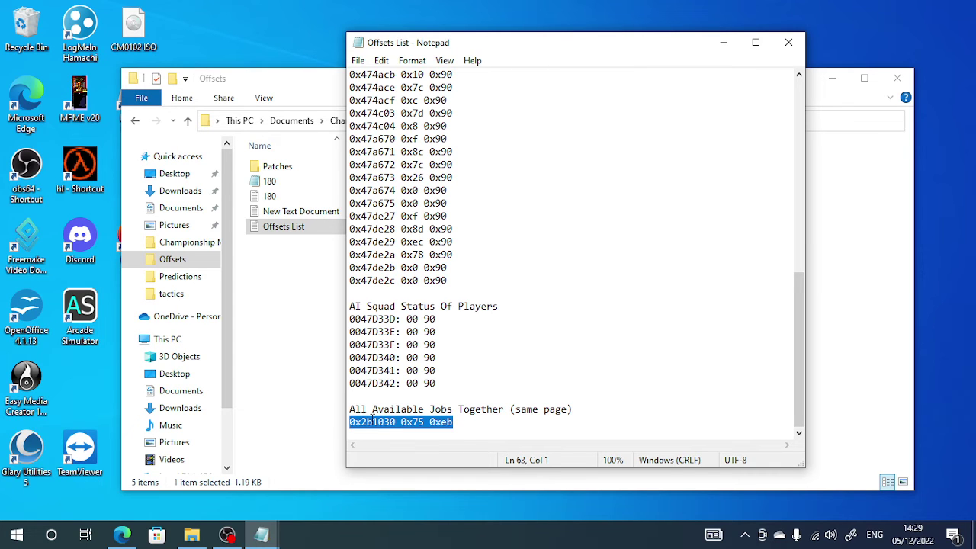
right_click(373, 421)
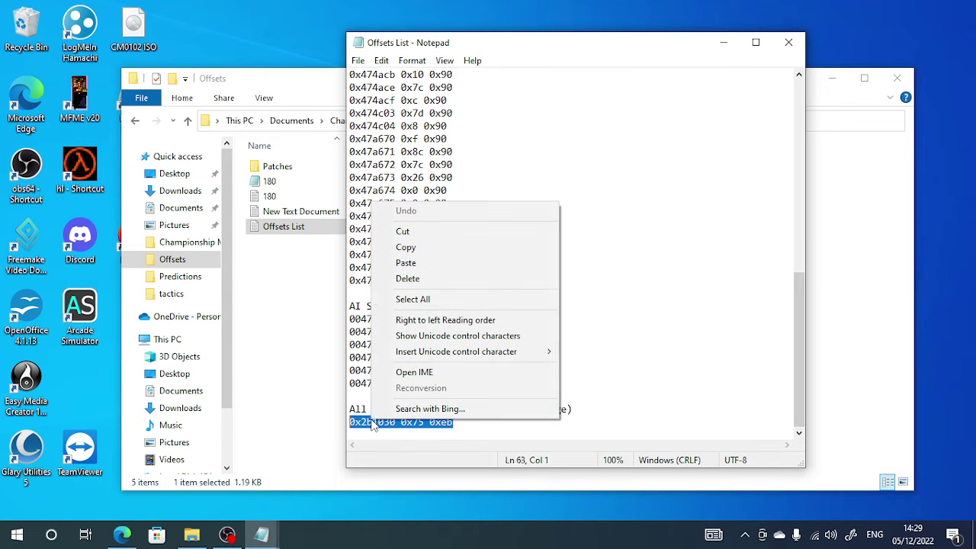
left_click(406, 247)
Paste the jobs offset line into the New Text Document.
left_click(823, 84)
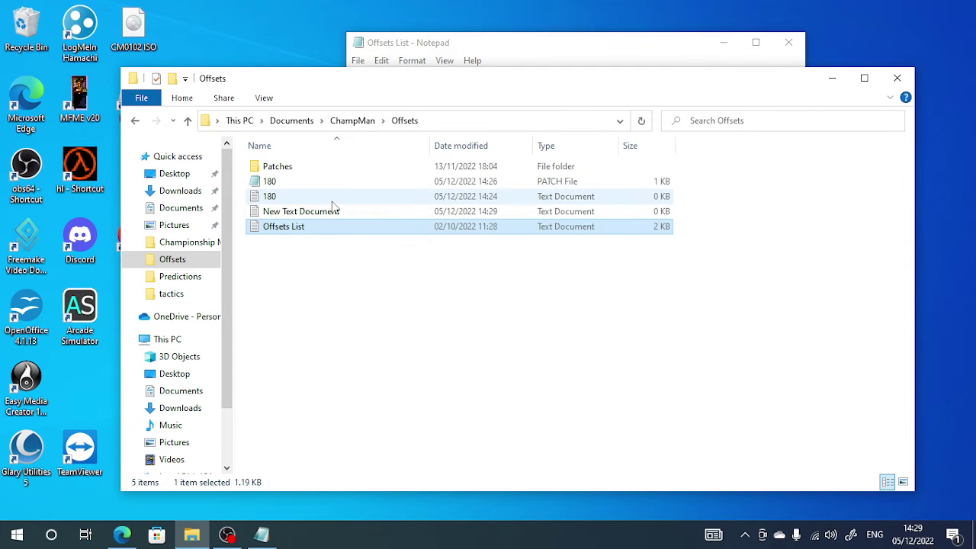
left_click(290, 214)
right_click(484, 139)
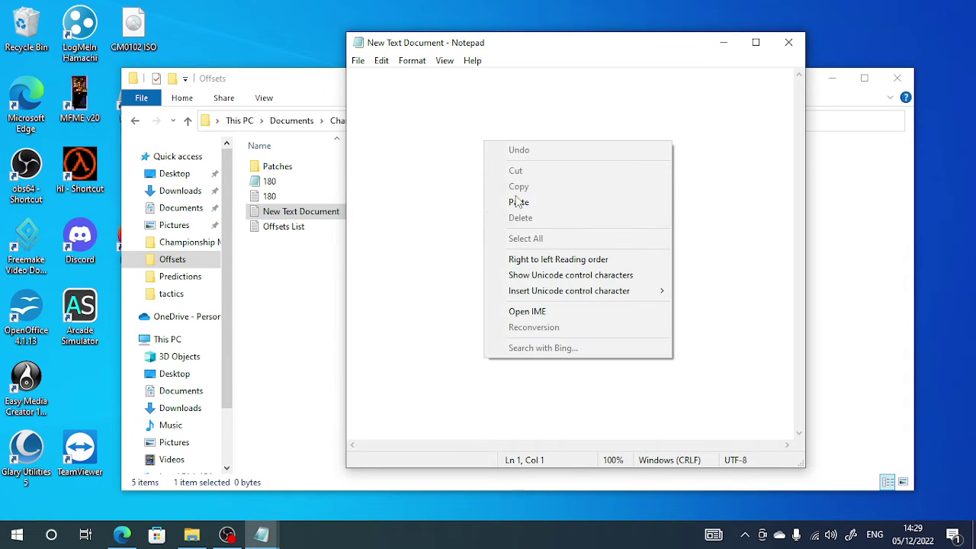
left_click(507, 199)
Save the document as JOBS.patch in the Offsets folder.
left_click(357, 60)
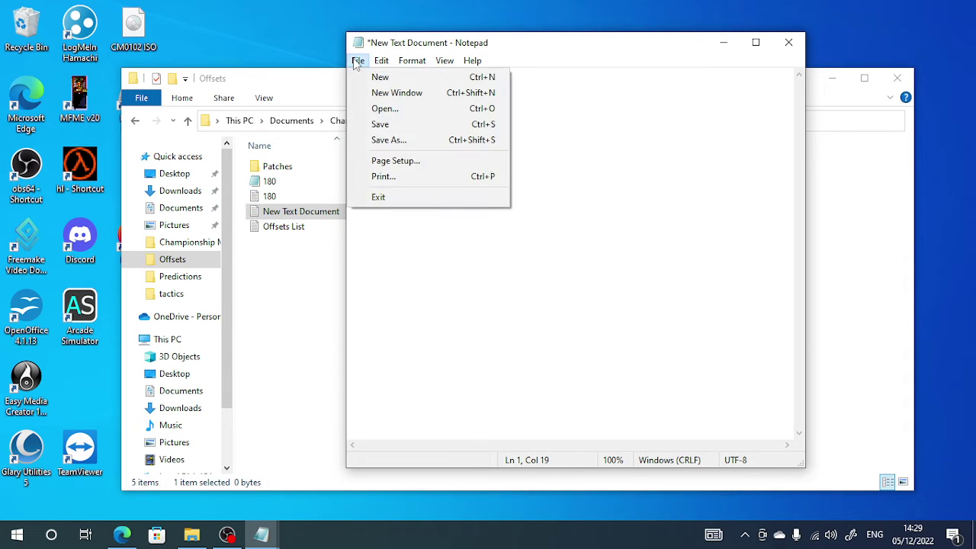
left_click(396, 141)
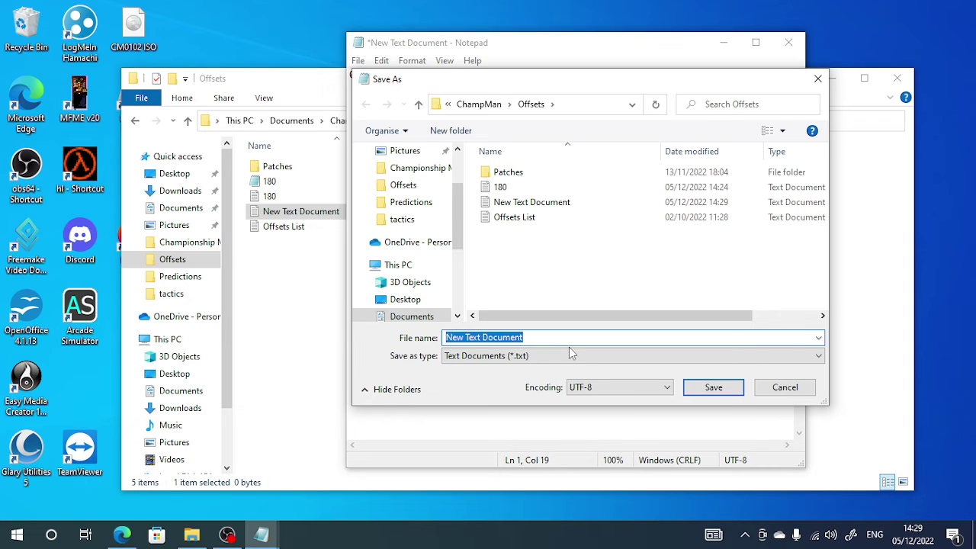
type("JOBS")
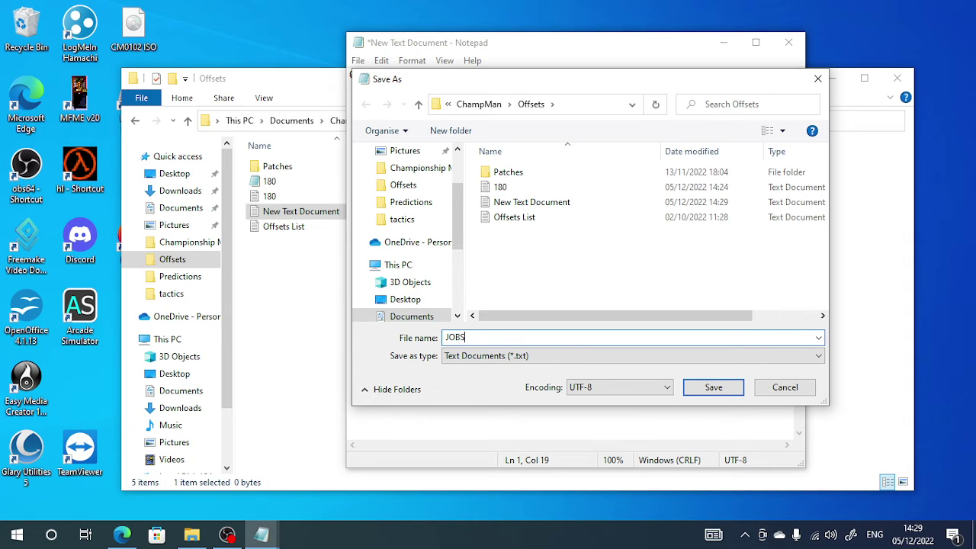
type(".patch")
left_click(715, 387)
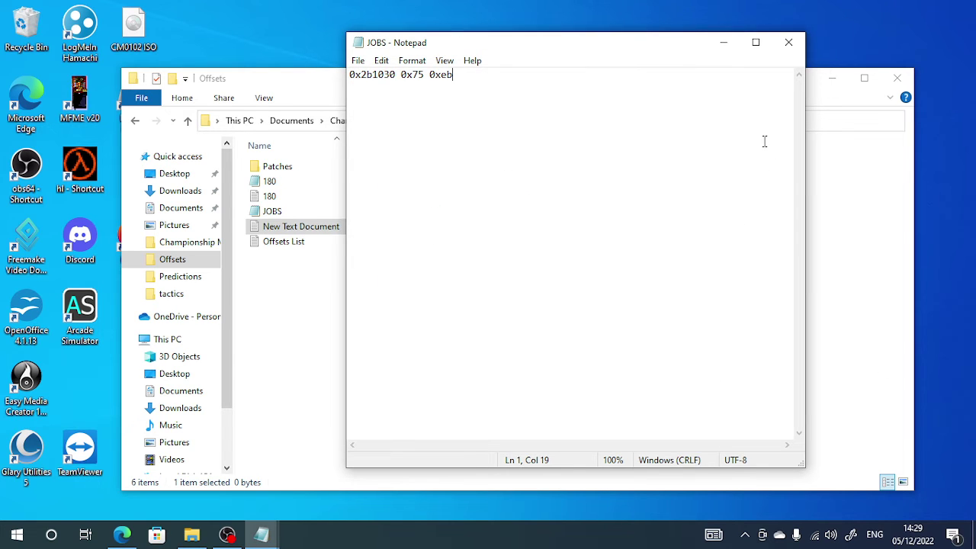
Close the JOBS document and open the Patches folder inside Offsets.
left_click(789, 42)
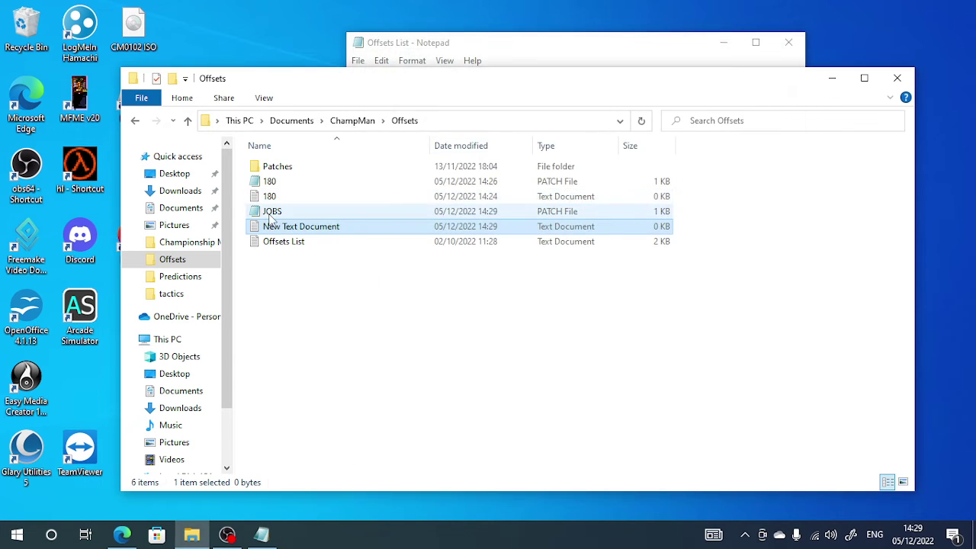
left_click(272, 215)
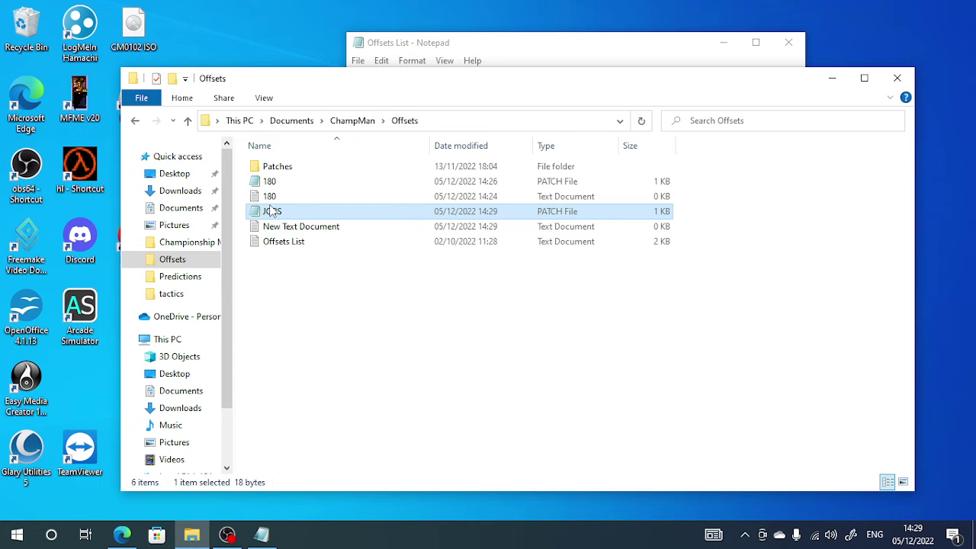
left_click(297, 170)
double_click(297, 168)
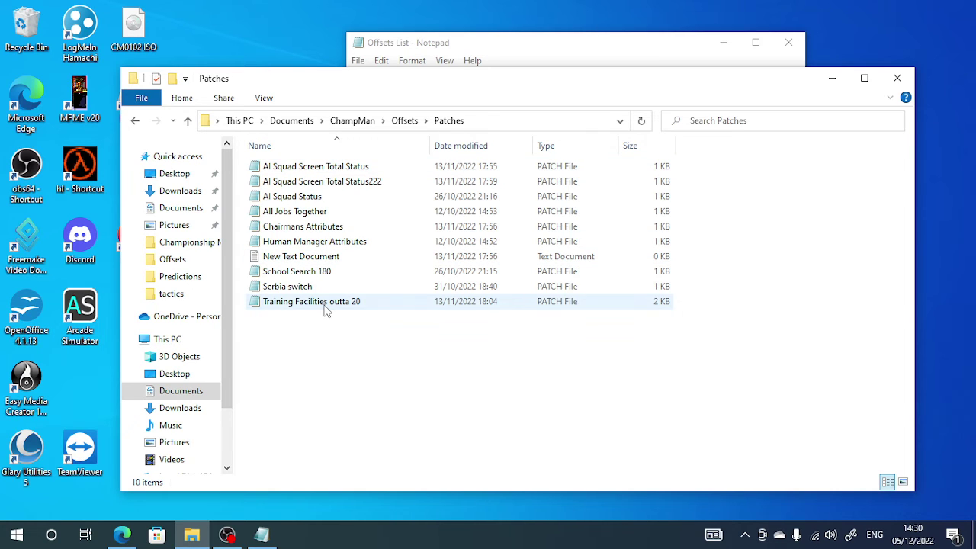
mouse_move(311, 301)
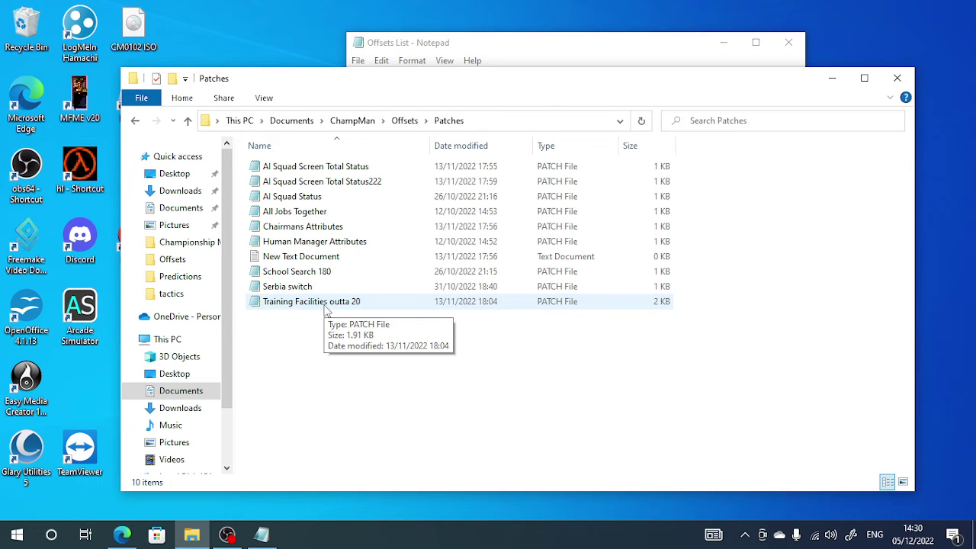
View the Training Facilities outta 20 patch's offset lines in Notepad.
double_click(326, 304)
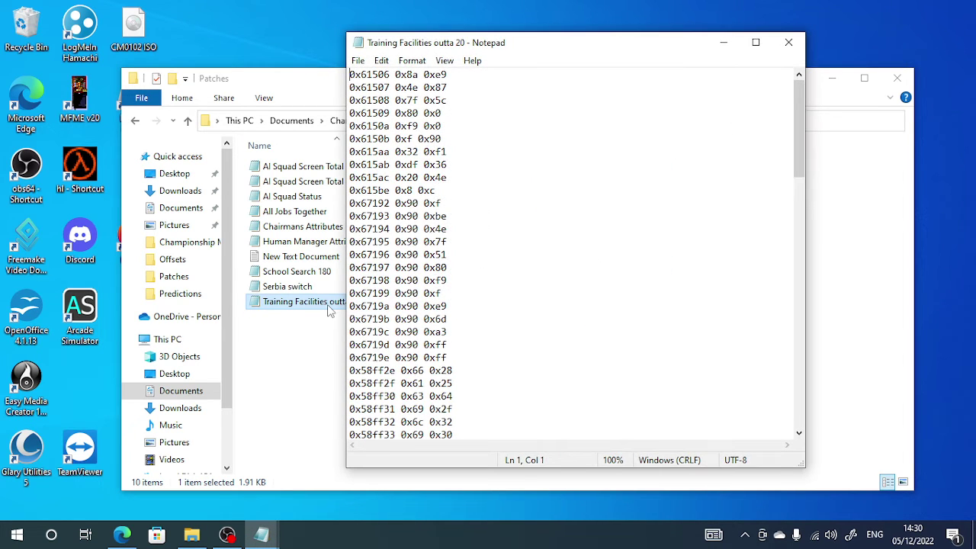
scroll(464, 311, "down", 5)
scroll(464, 311, "down", 8)
scroll(467, 311, "down", 8)
scroll(467, 310, "down", 4)
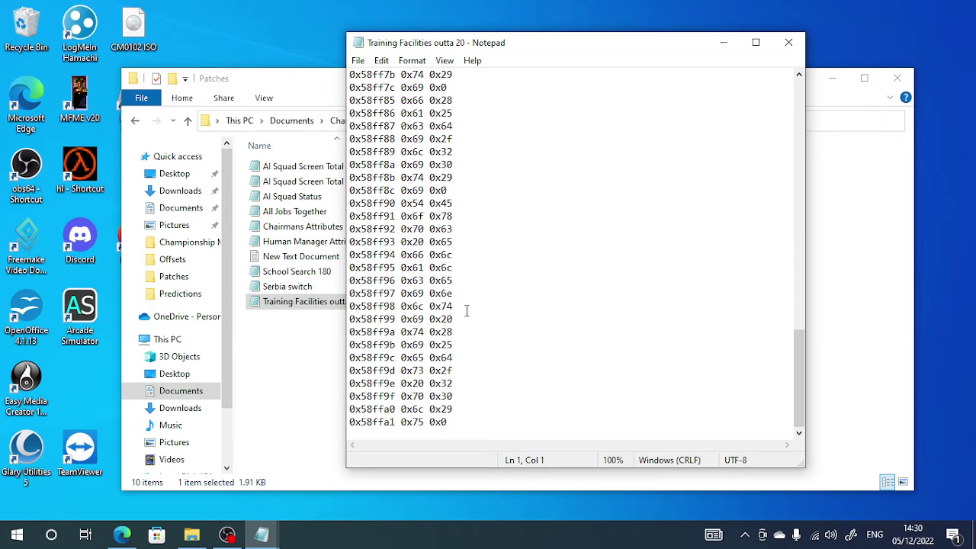
scroll(467, 310, "up", 8)
scroll(467, 310, "up", 10)
scroll(467, 310, "up", 2)
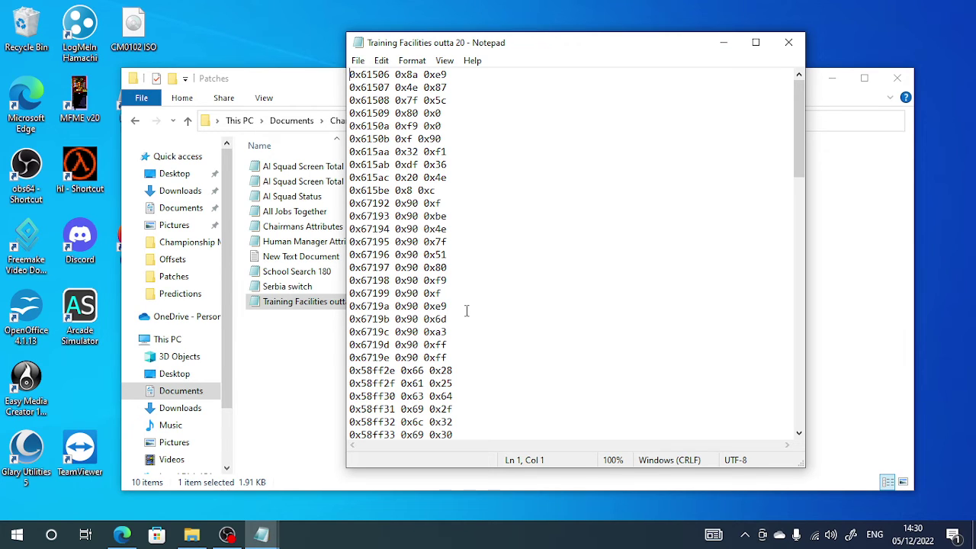
left_click(788, 42)
mouse_move(312, 301)
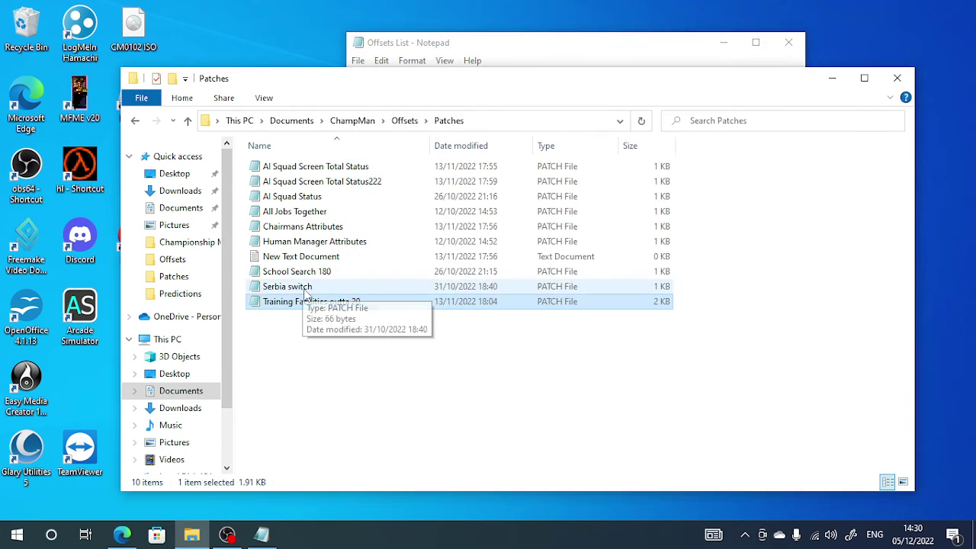
left_click(299, 288)
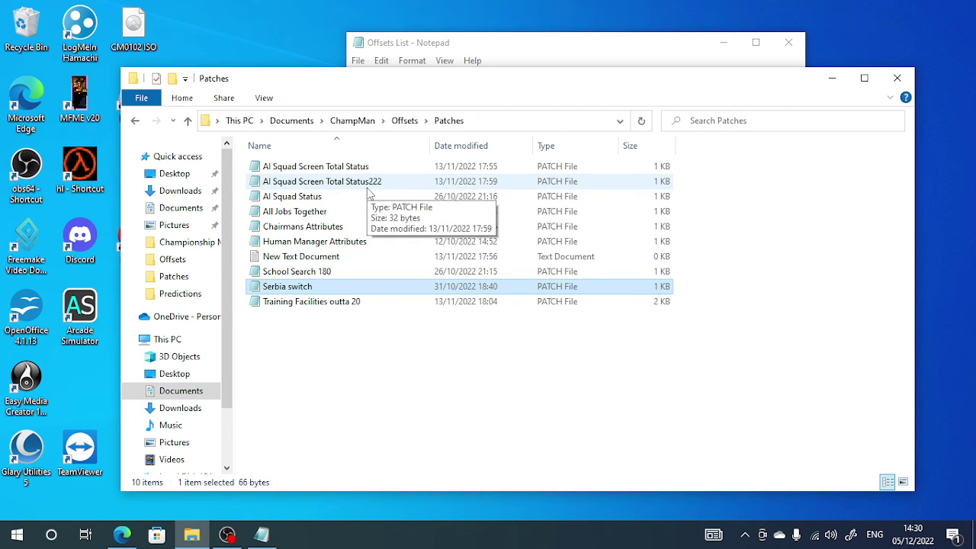
double_click(367, 186)
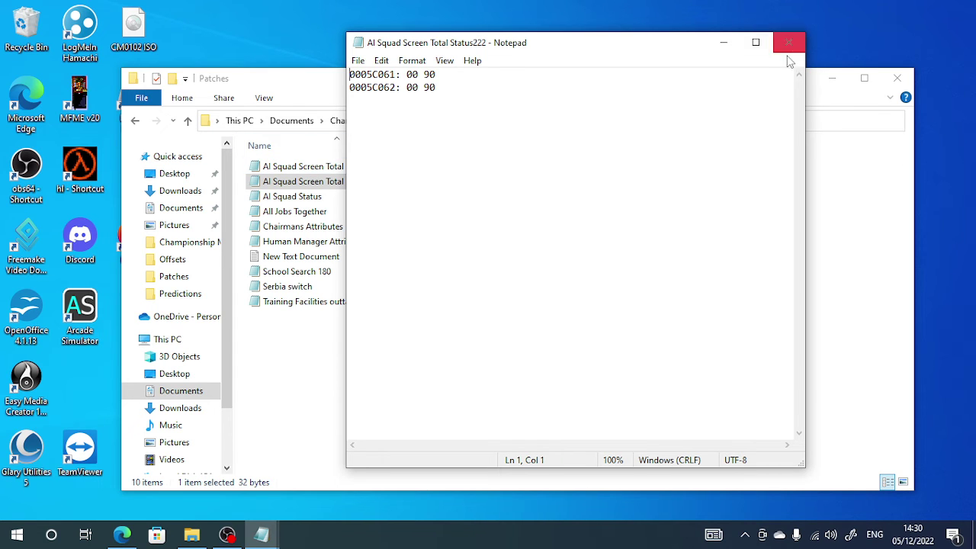
left_click(788, 42)
double_click(312, 168)
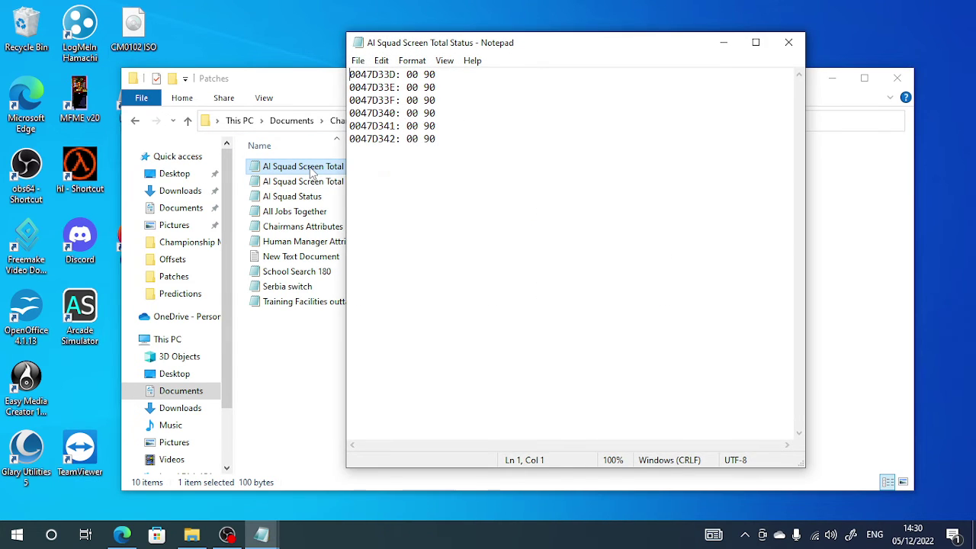
left_click(796, 46)
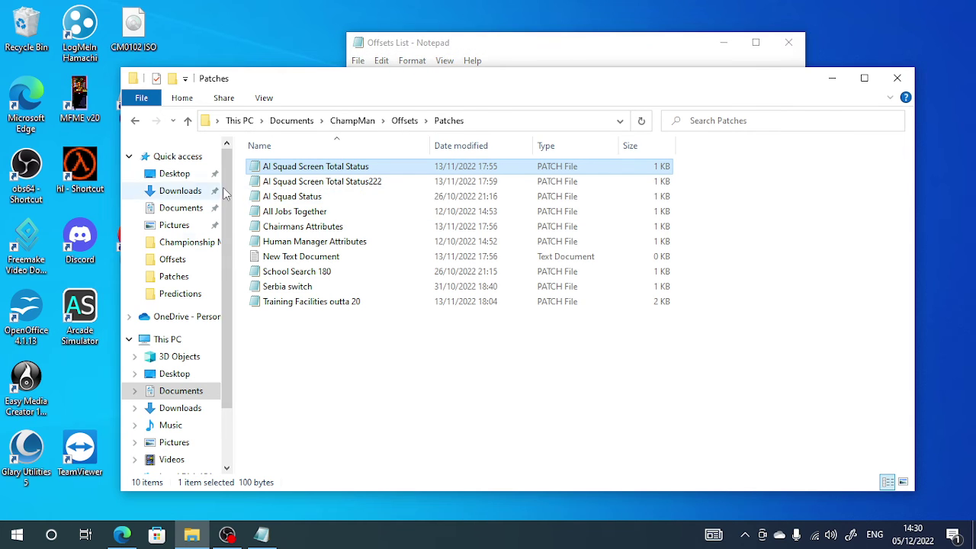
left_click(329, 187)
left_click(324, 168)
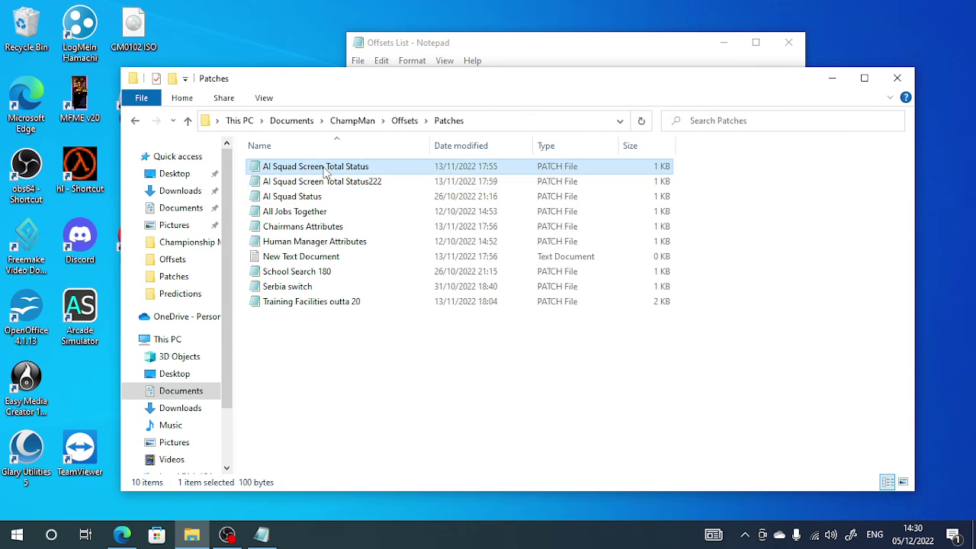
left_click(303, 196)
key("Up")
key("Up")
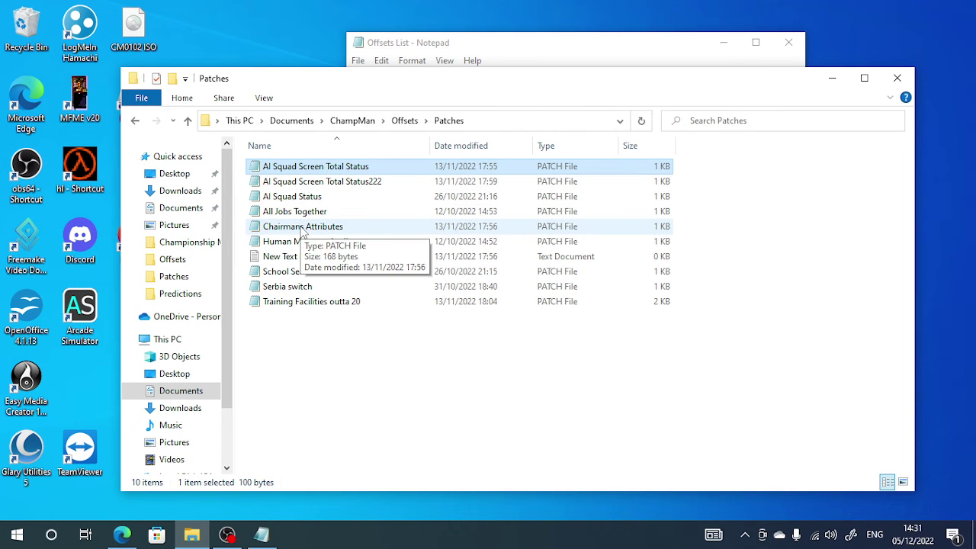
double_click(302, 227)
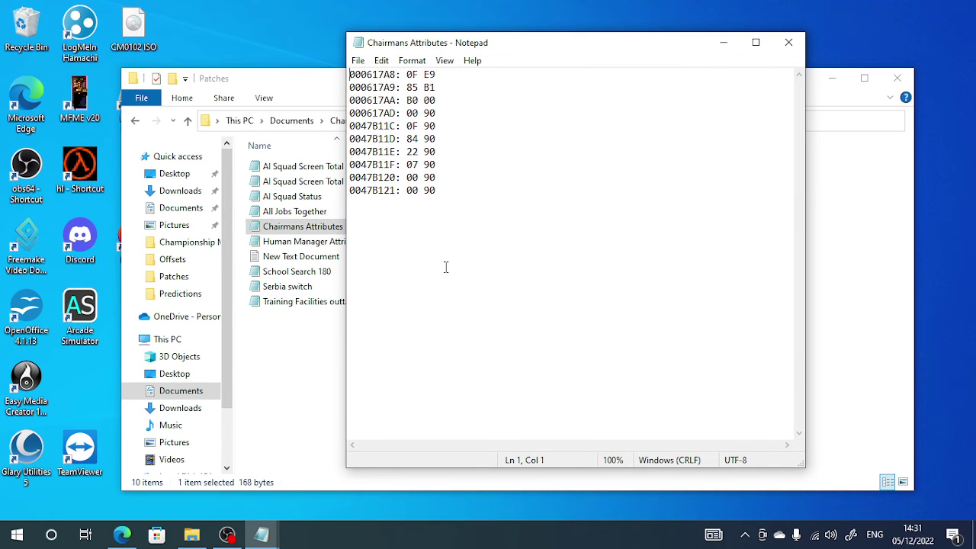
left_click(787, 44)
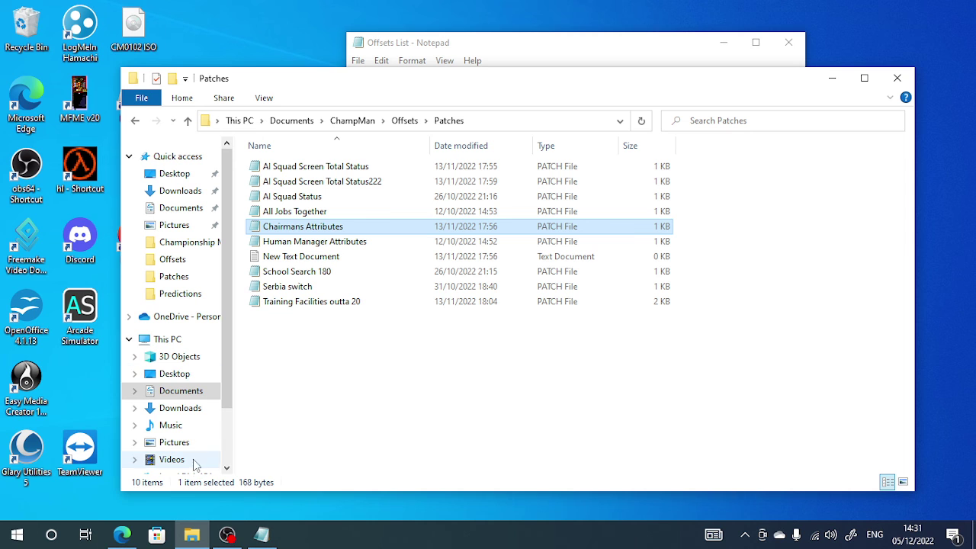
Bring the OBS Studio window in front of the Patches folder in File Explorer.
left_click(229, 538)
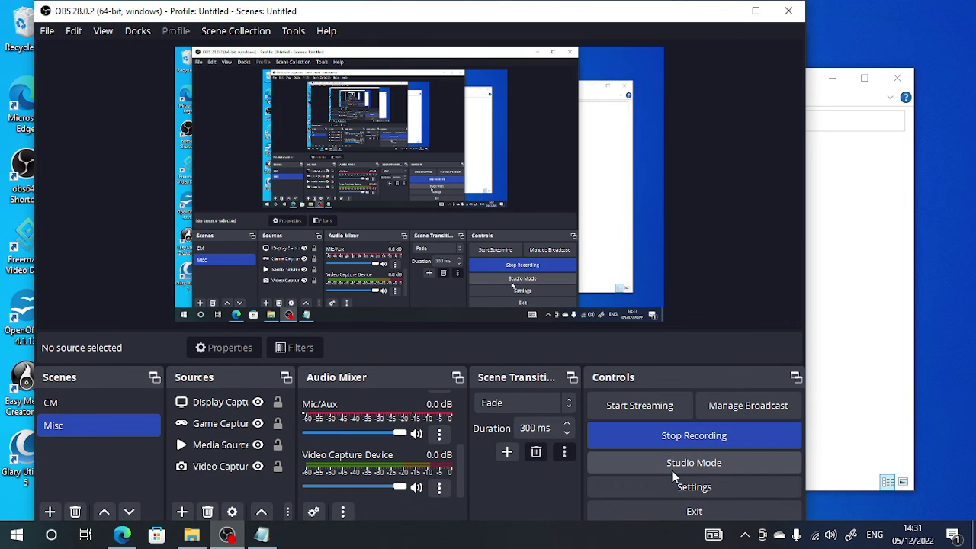